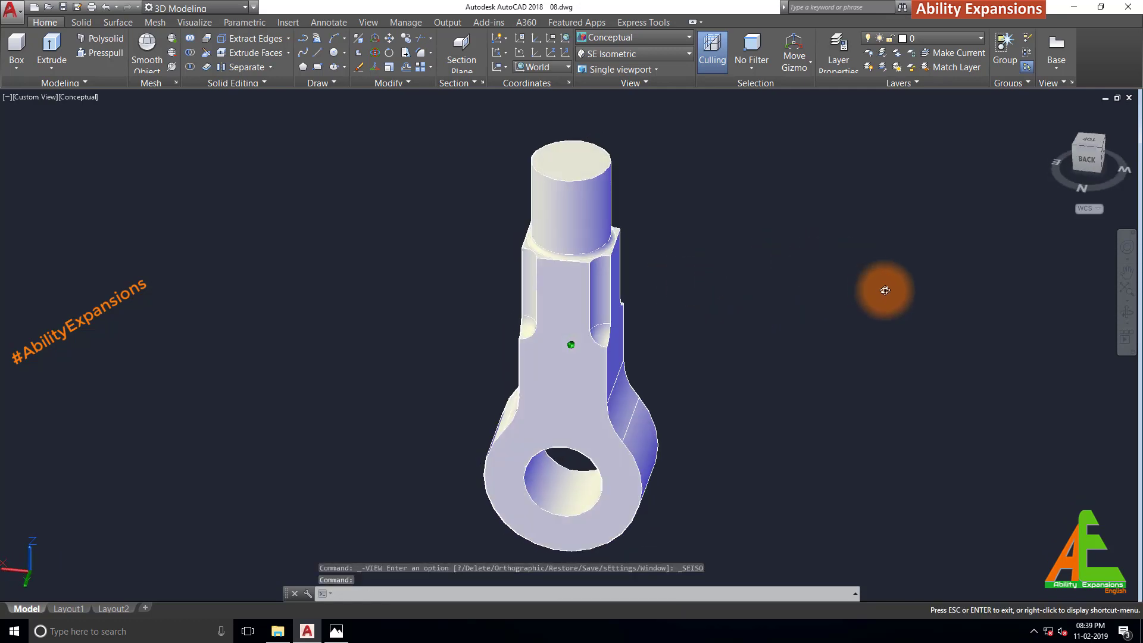
Review the eye bolt reference image 008_Eye Bolt.JPG in Photos, and return to AutoCAD
key("Escape")
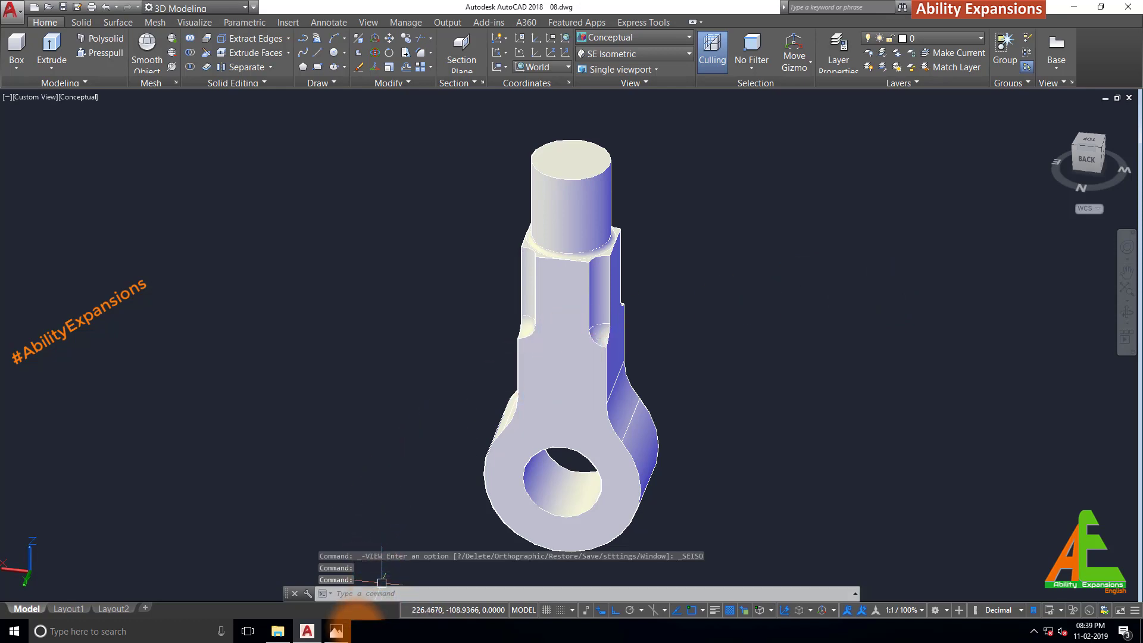
left_click(337, 631)
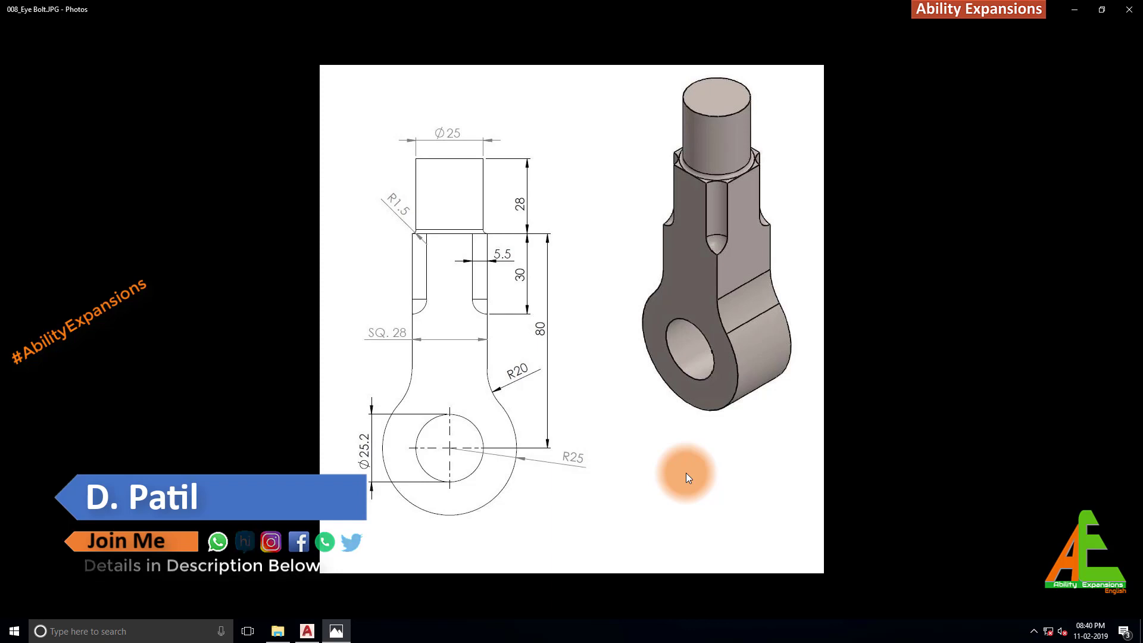
left_click(307, 630)
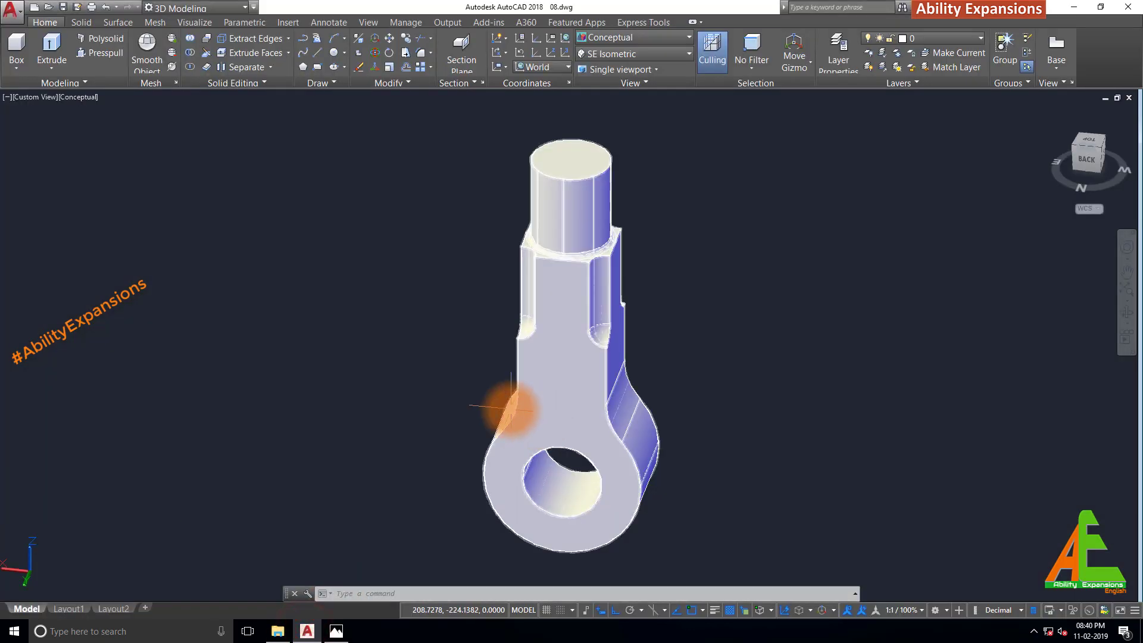
Create a new drawing with no template, using metric units
key("ctrl+n")
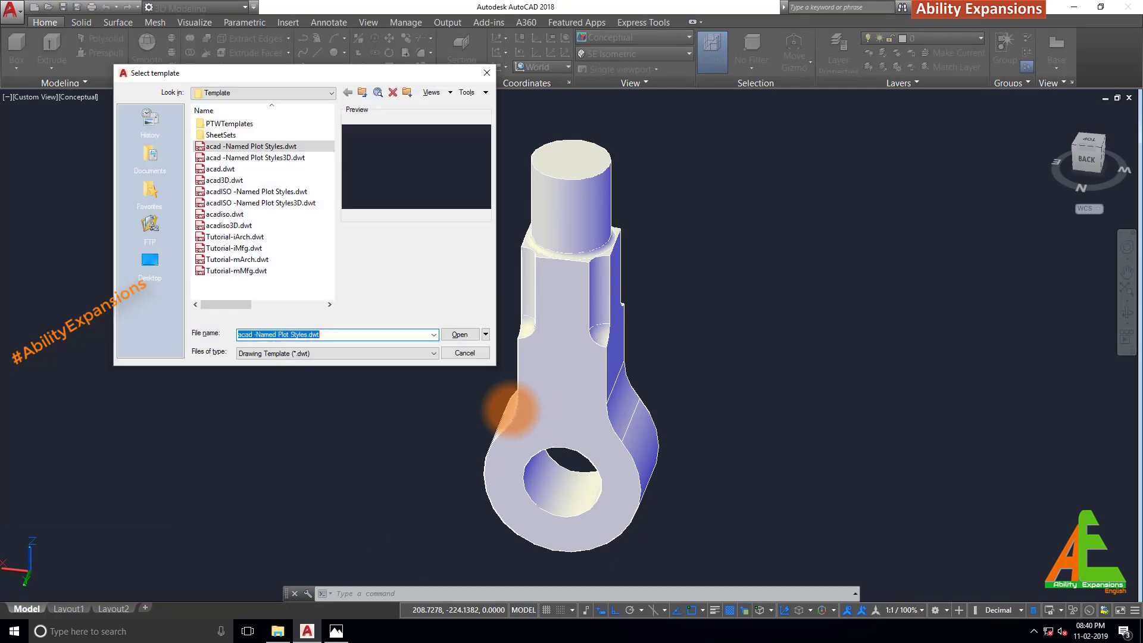
left_click(486, 334)
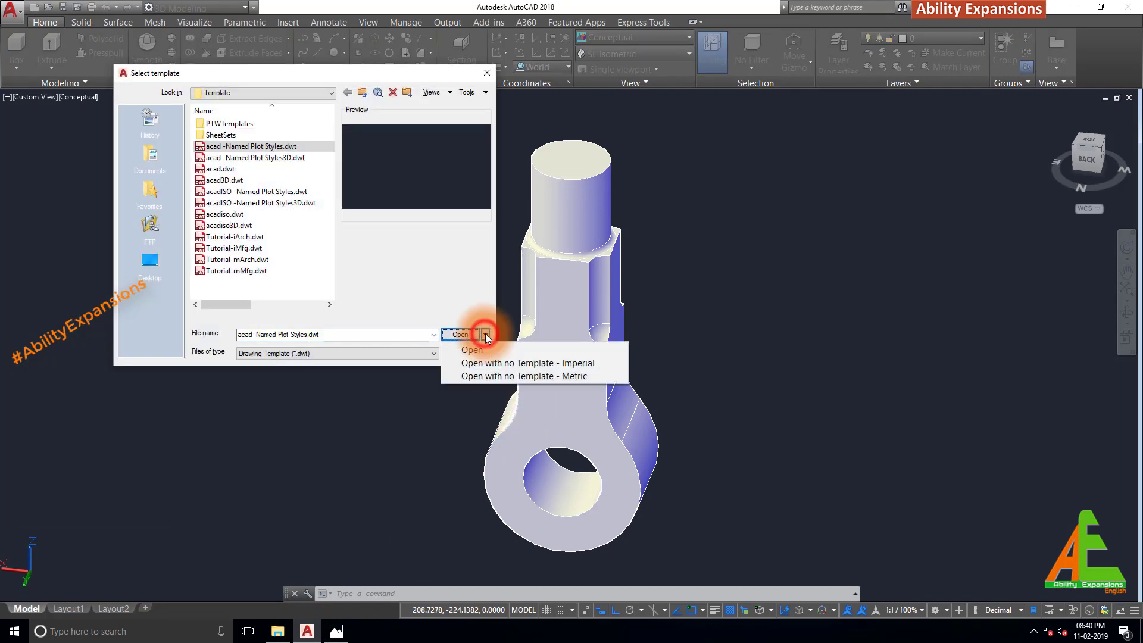
left_click(480, 374)
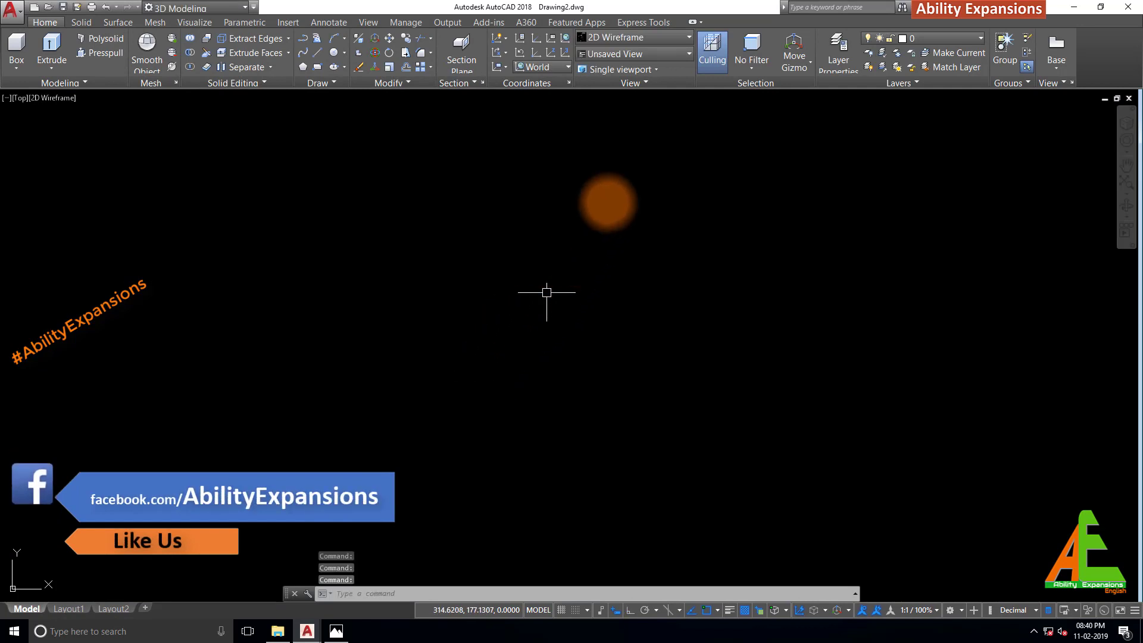
Set the visual style to Conceptual and the view to SE Isometric
left_click(663, 38)
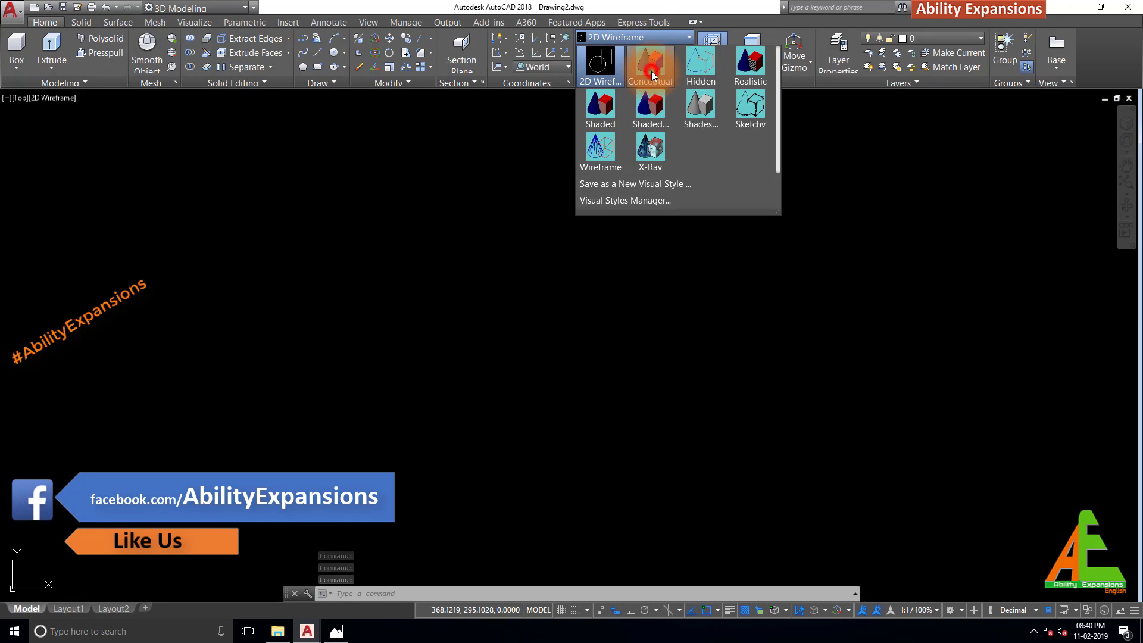
left_click(652, 70)
left_click(658, 60)
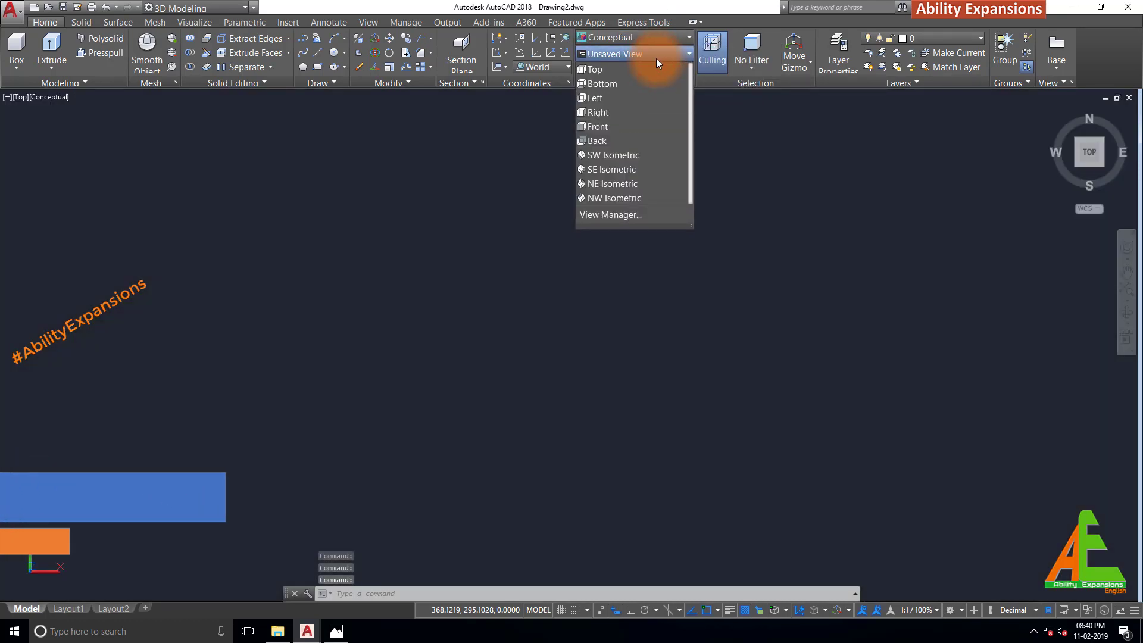
left_click(614, 169)
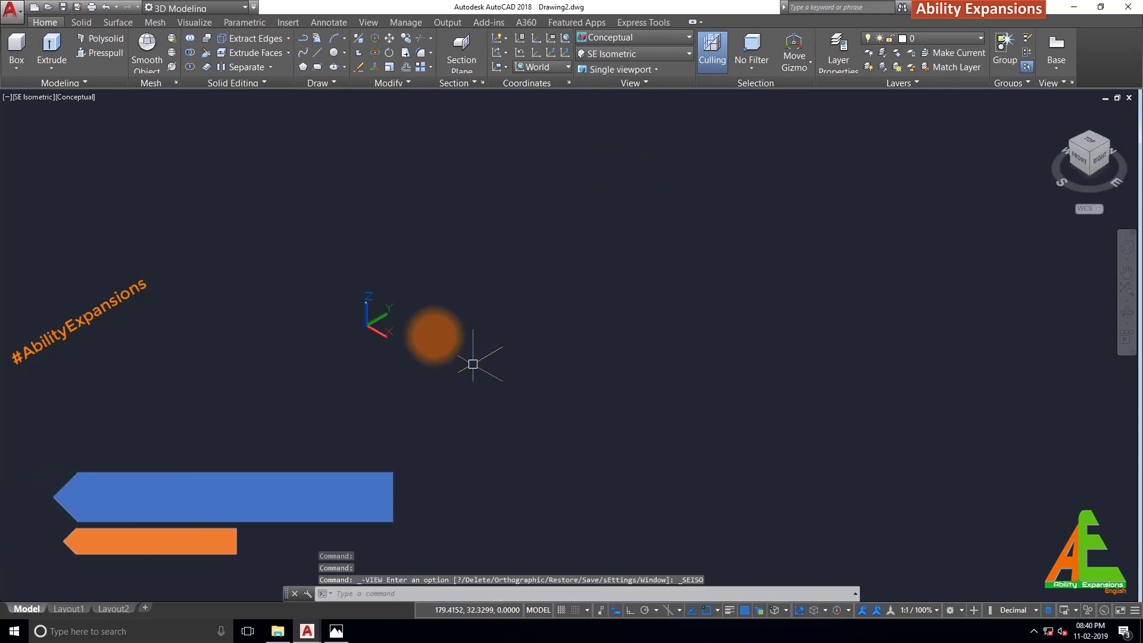
Check the dimensions in the eye bolt reference image in Photos, and return to Drawing2.dwg in AutoCAD
left_click(342, 635)
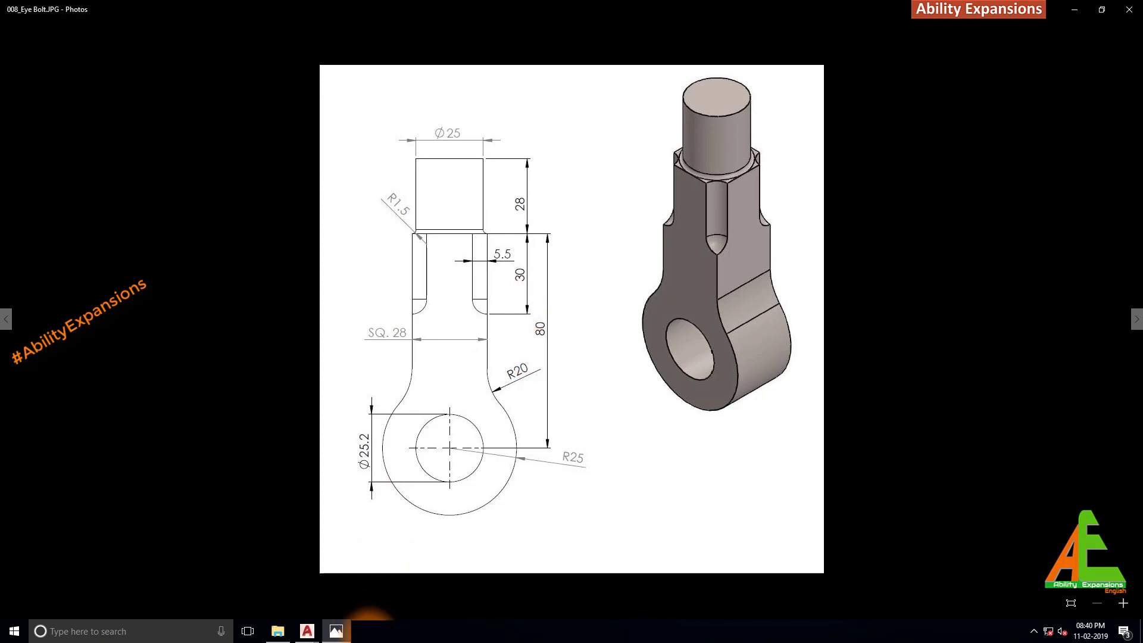
mouse_move(307, 631)
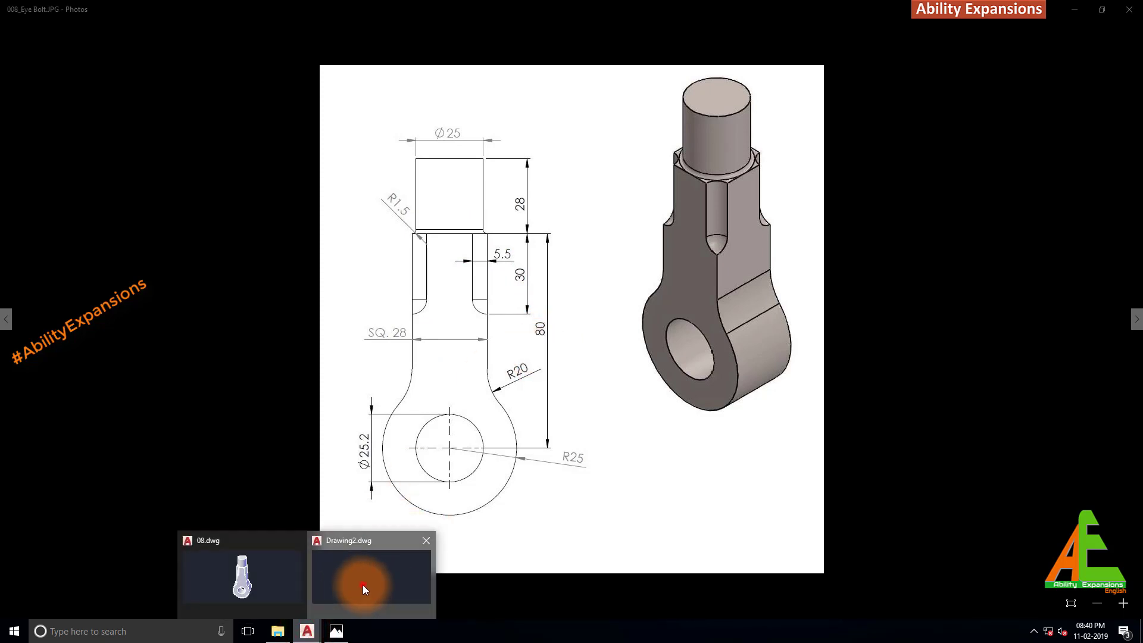
left_click(362, 585)
scroll(505, 339, "up", 2)
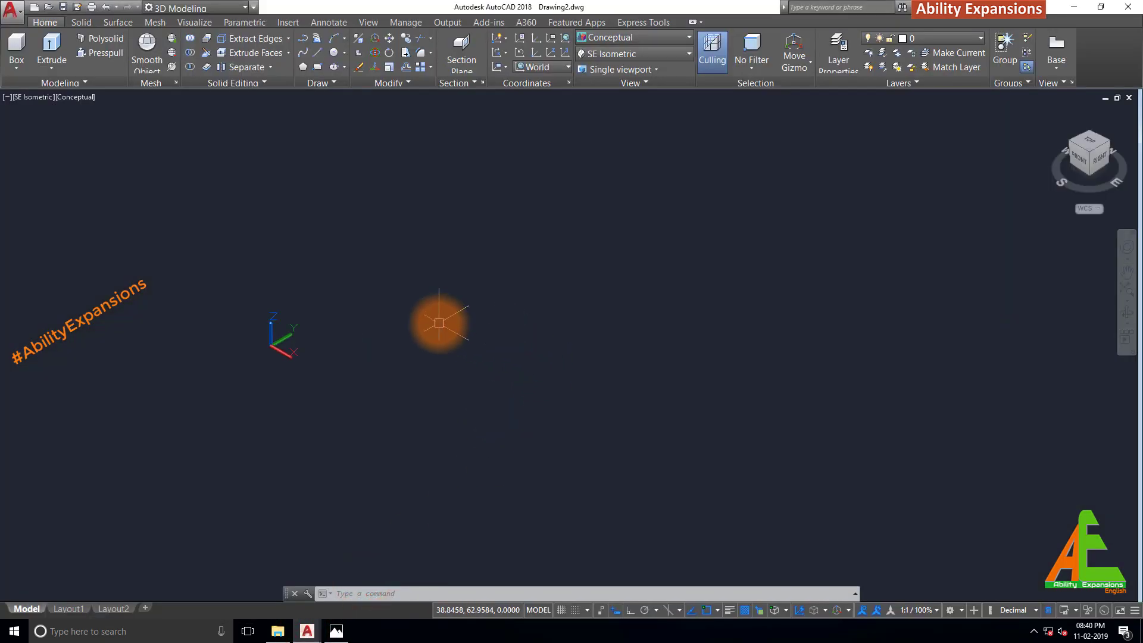
scroll(439, 322, "up", 2)
type("l")
key("Return")
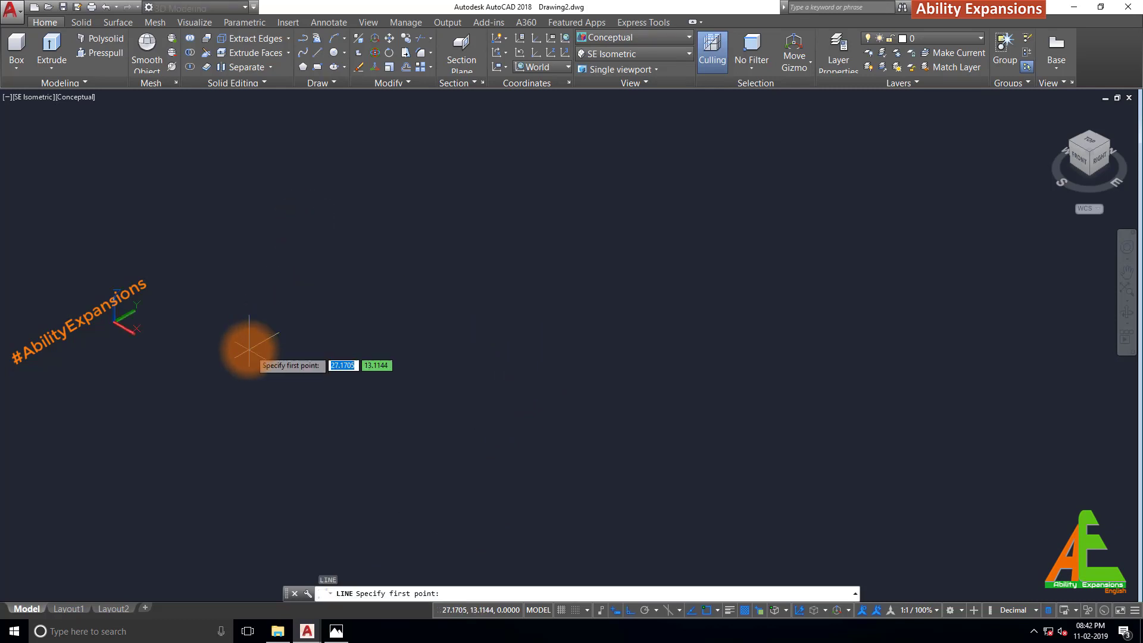
key("Escape")
key("Escape")
Draw a closed rectangle from lines on the XY plane, 80 long along Y and 28 wide along X
type("l")
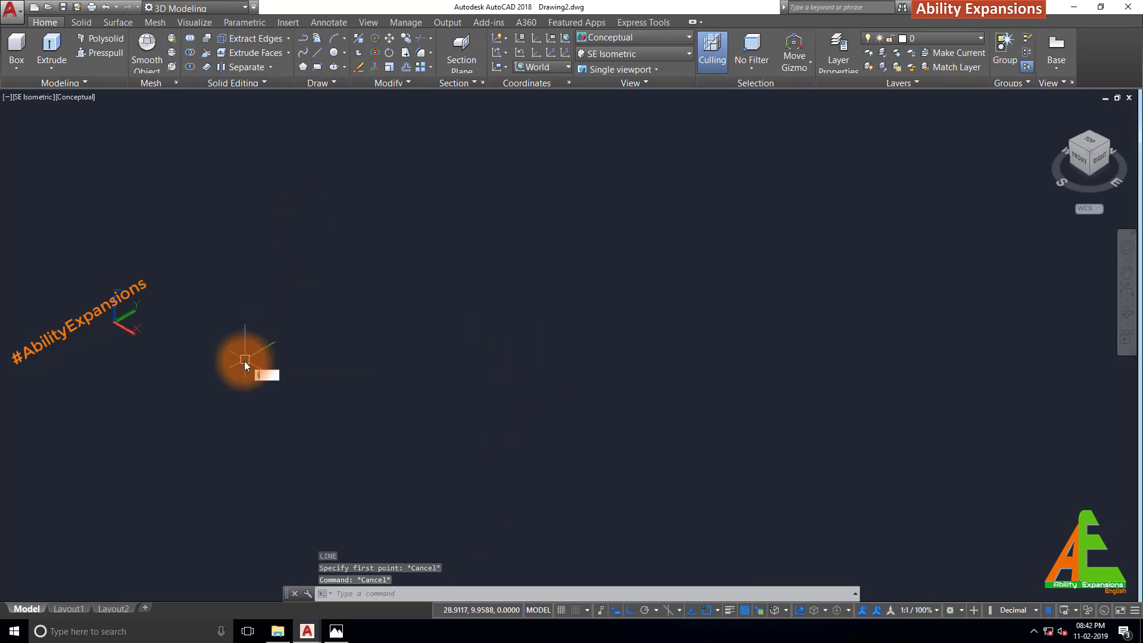
key("Return")
left_click(241, 359)
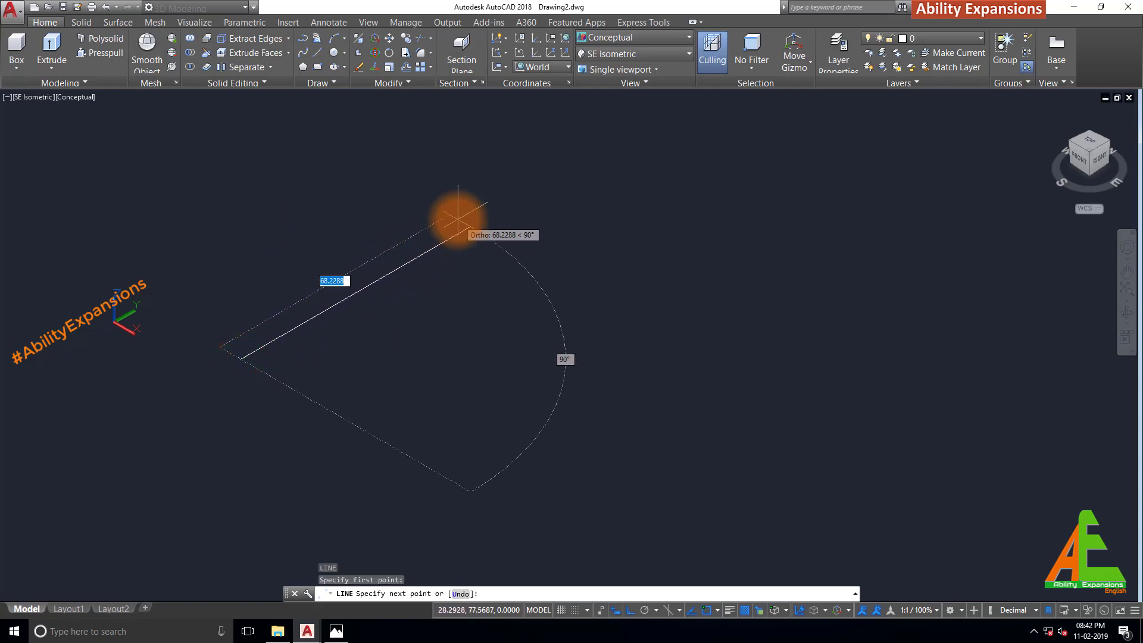
type("8")
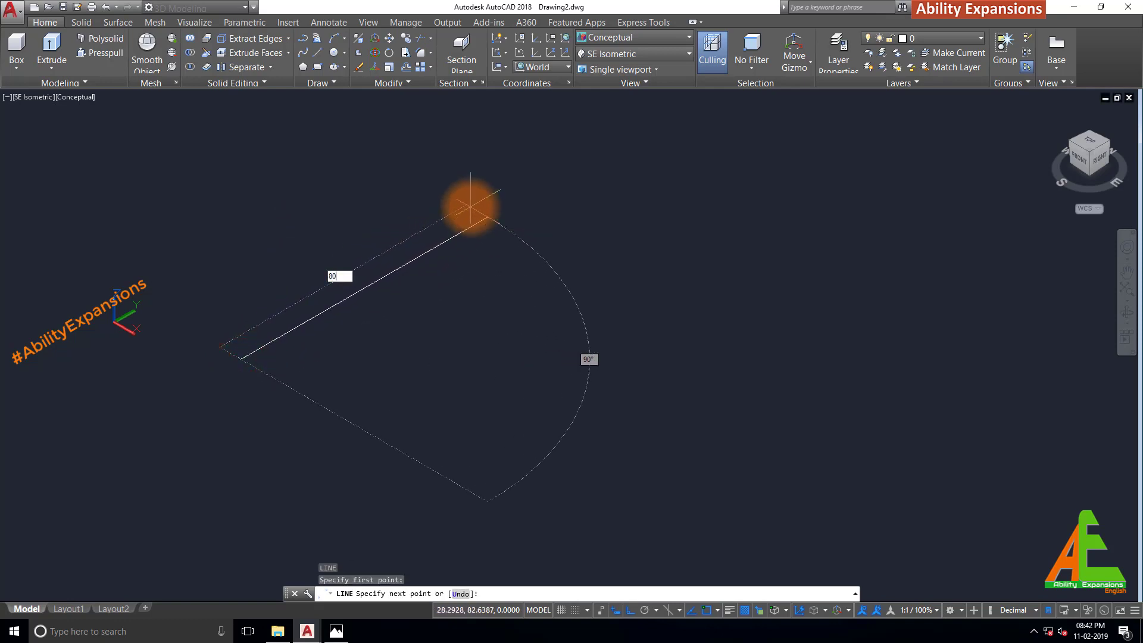
type("0")
key("Return")
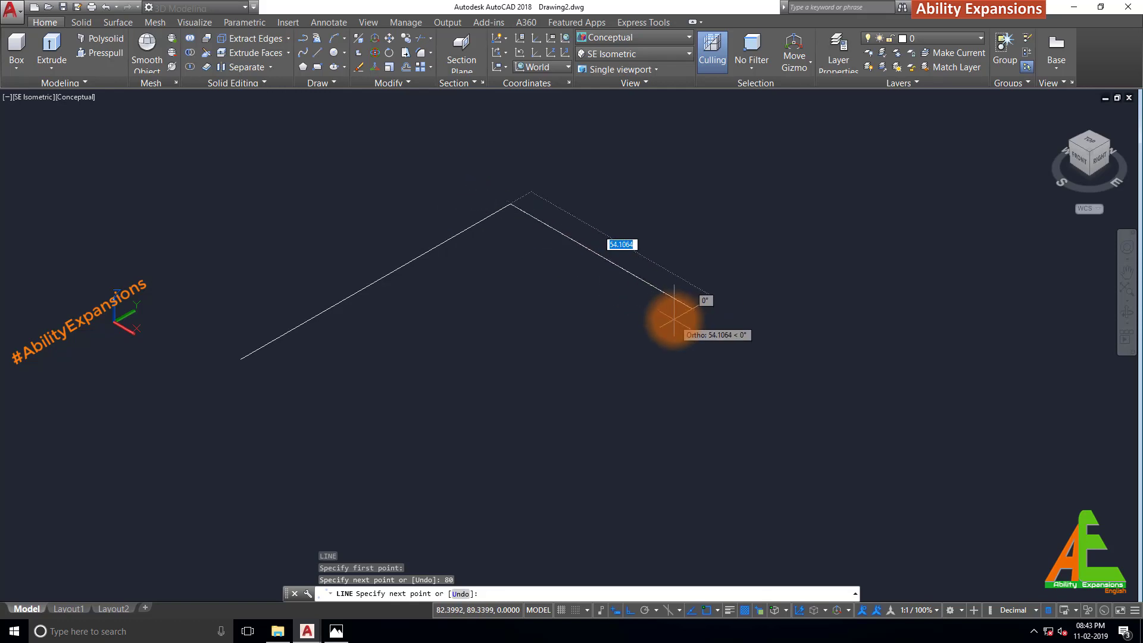
type("28")
key("Return")
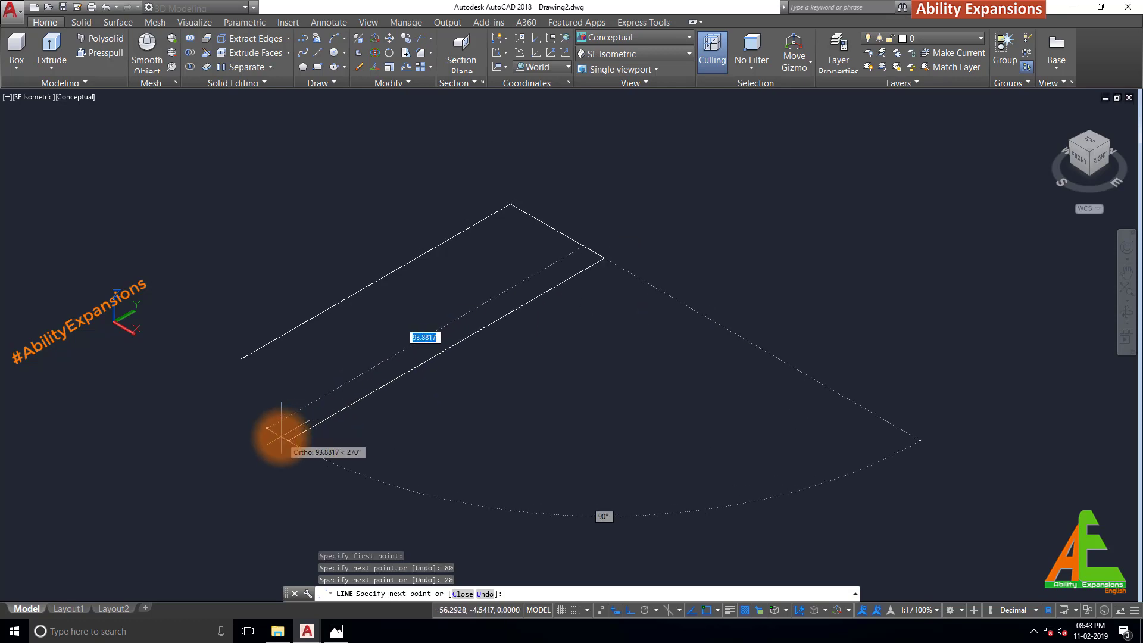
type("80")
key("Return")
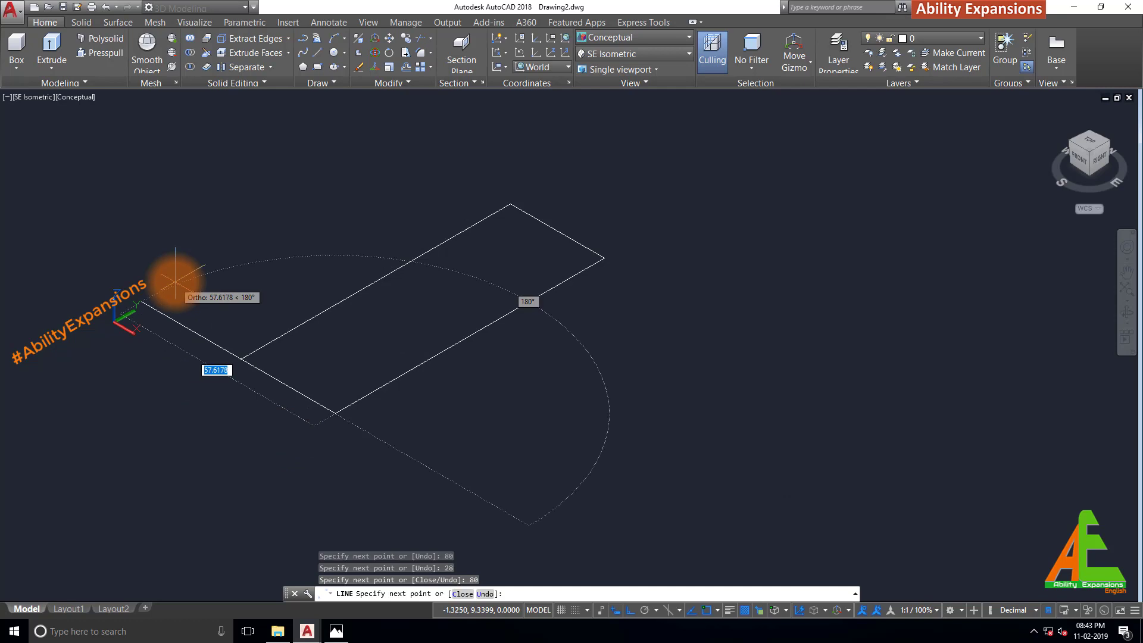
type("28")
key("Return")
key("Return")
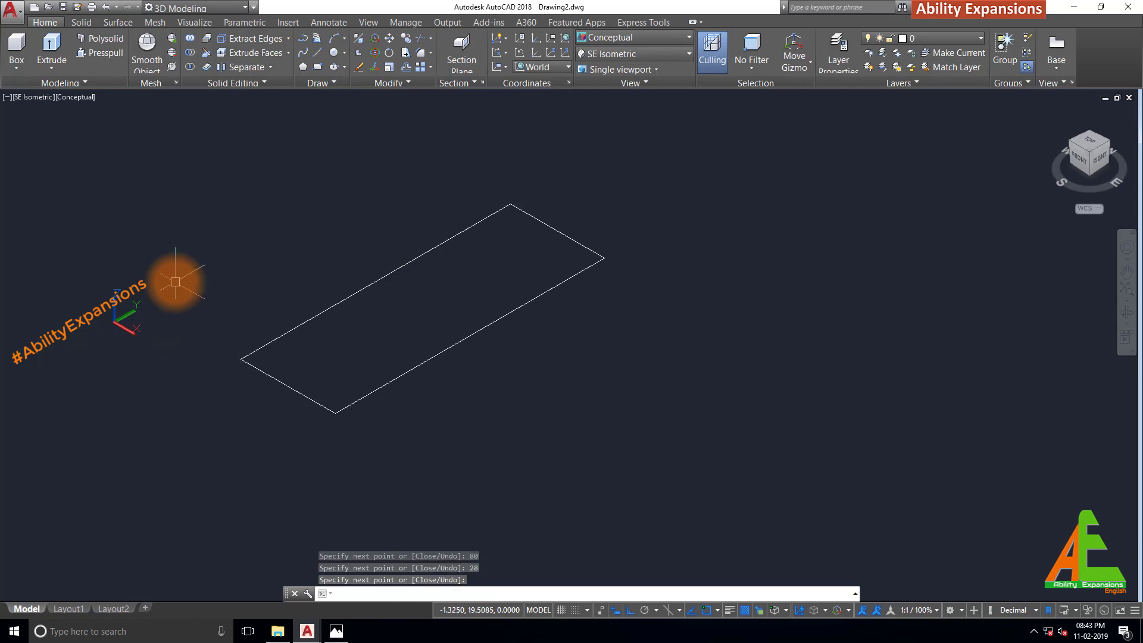
key("Escape")
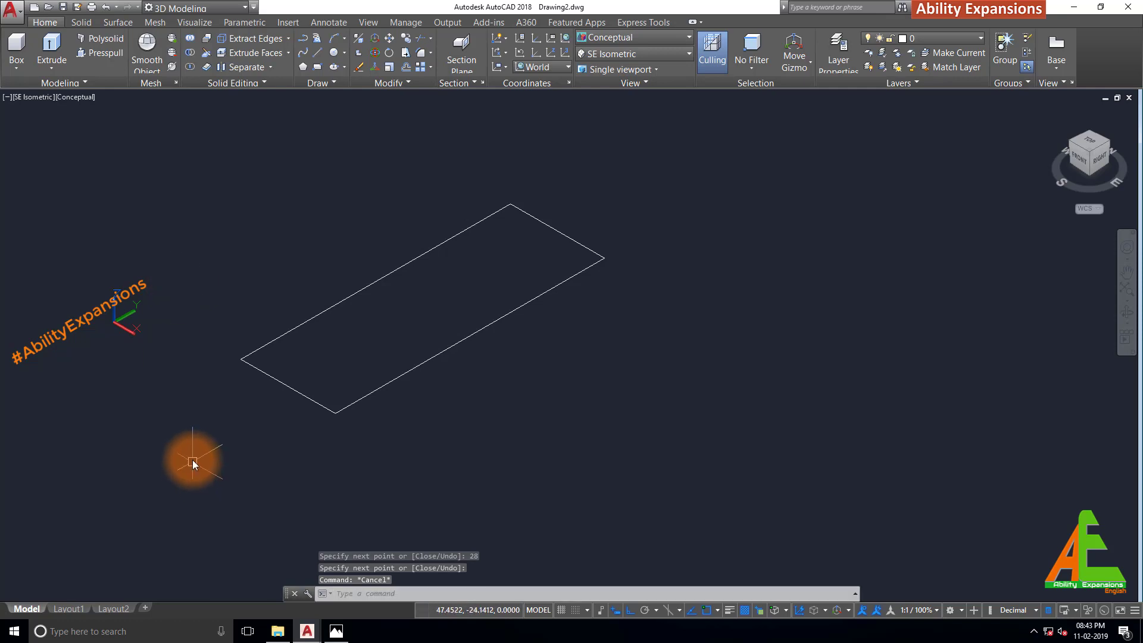
Draw a circle of radius 25 centred on the midpoint of the rectangle's 28-wide side nearest the X axis
type("c")
key("Return")
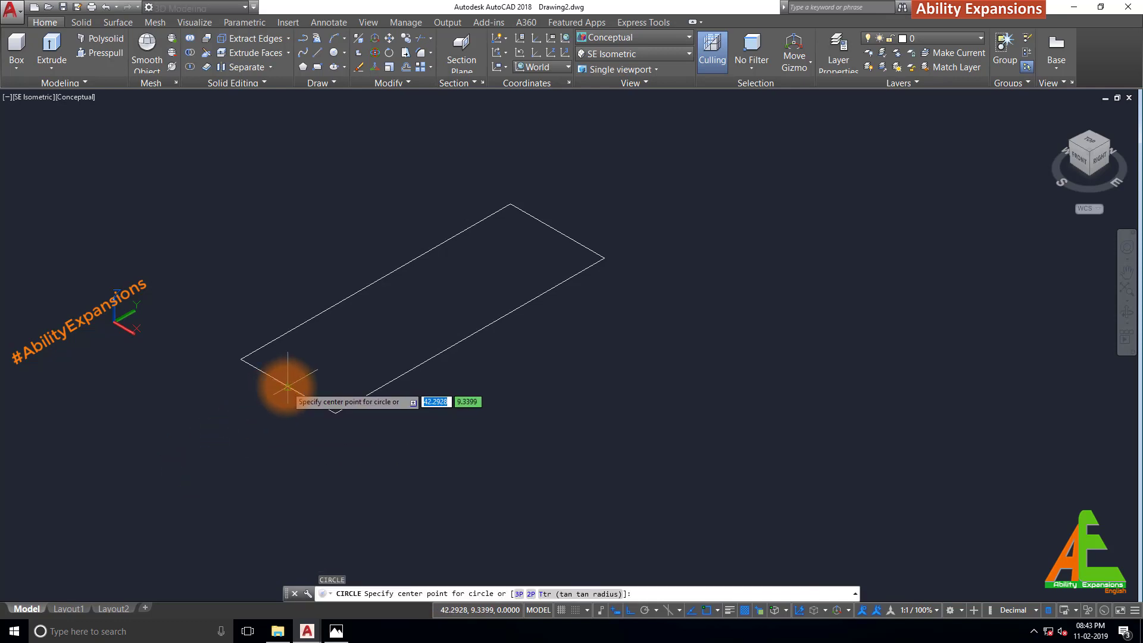
left_click(288, 387)
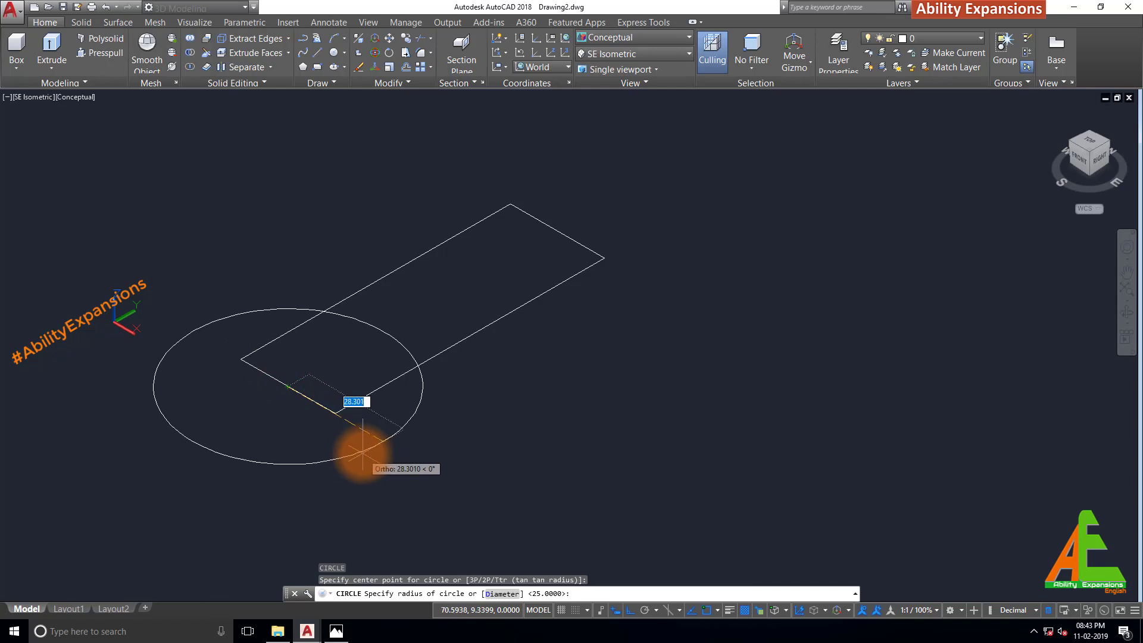
type("25")
key("Return")
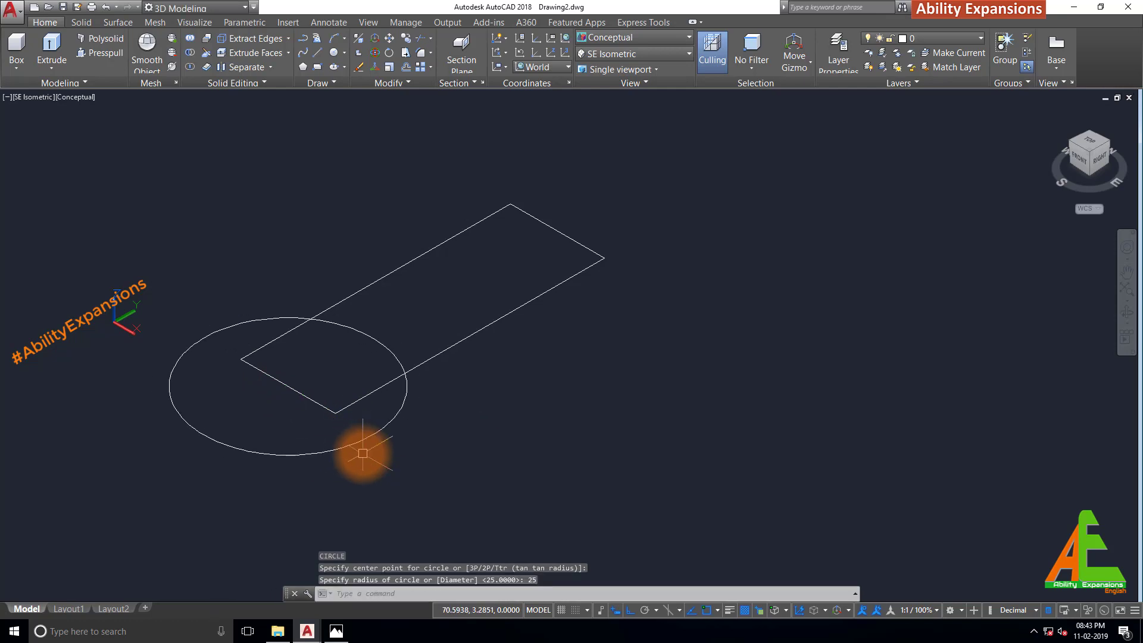
key("Escape")
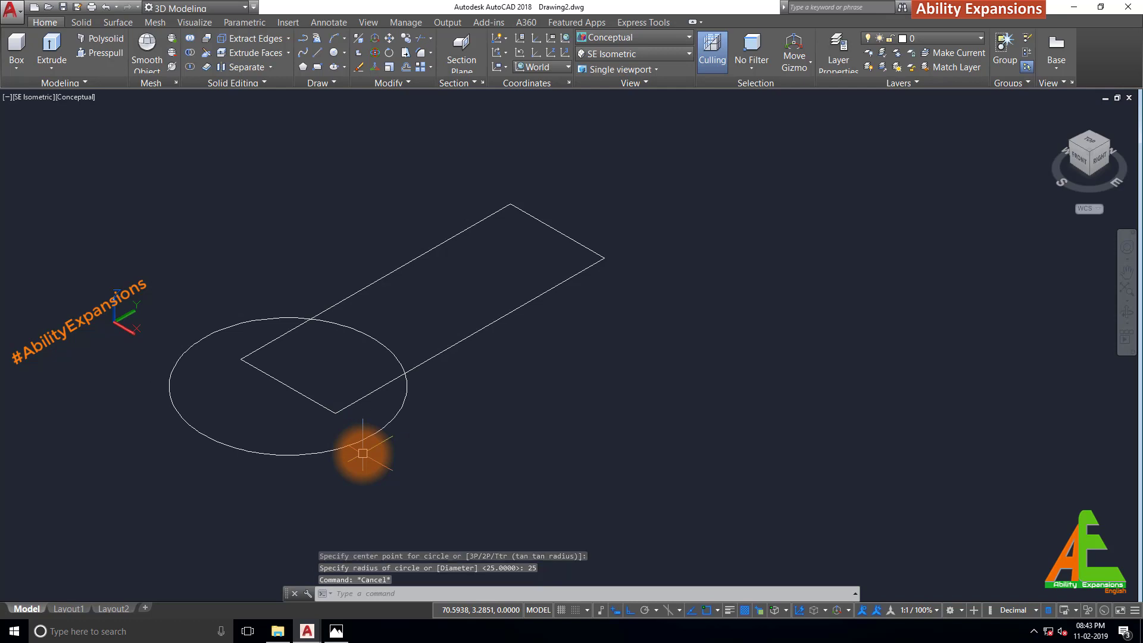
Trim the rectangle's long sides inside the circle and the circle's arc between those sides
key("Return")
key("Return")
left_click(383, 395)
left_click(334, 323)
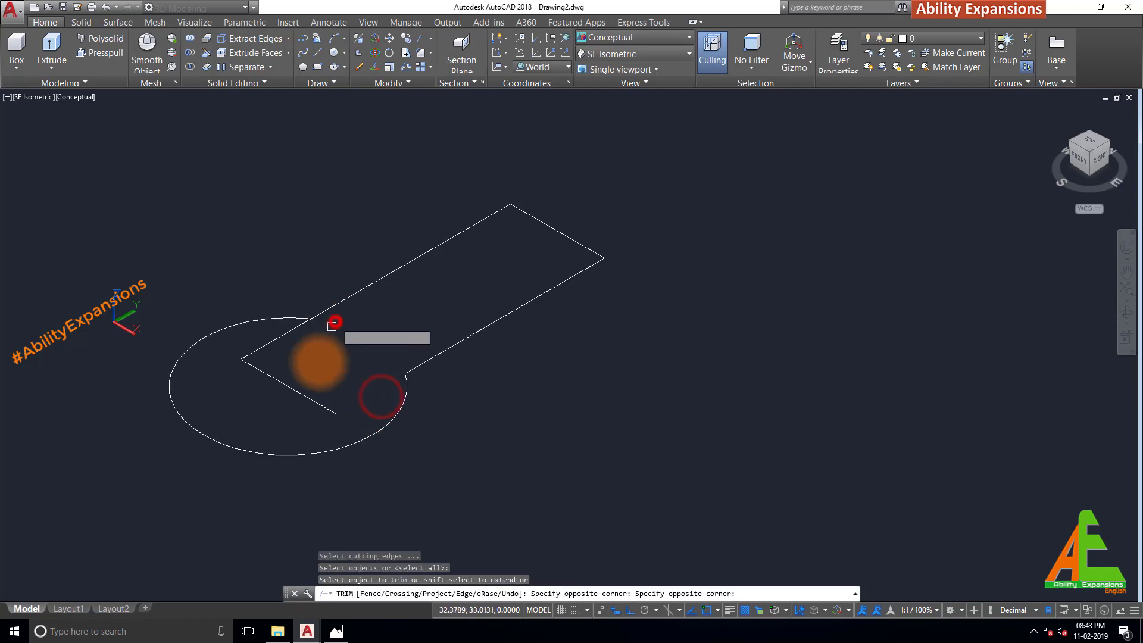
left_click(318, 374)
key("Escape")
Erase the leftover short line running through the circle's centre
left_click(292, 388)
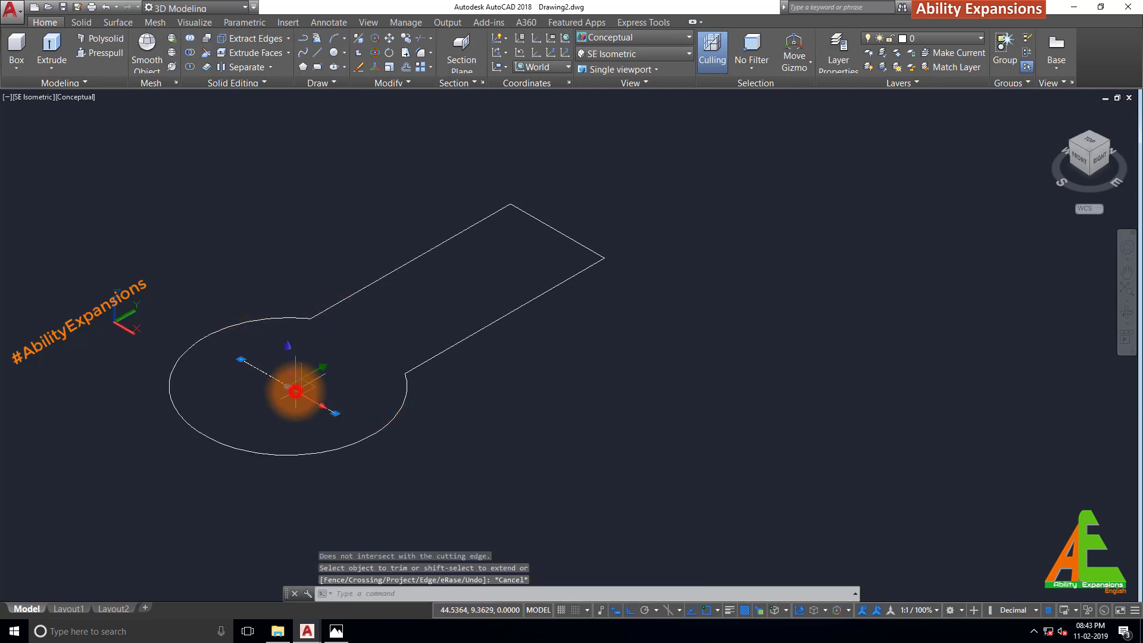
type("e")
key("Return")
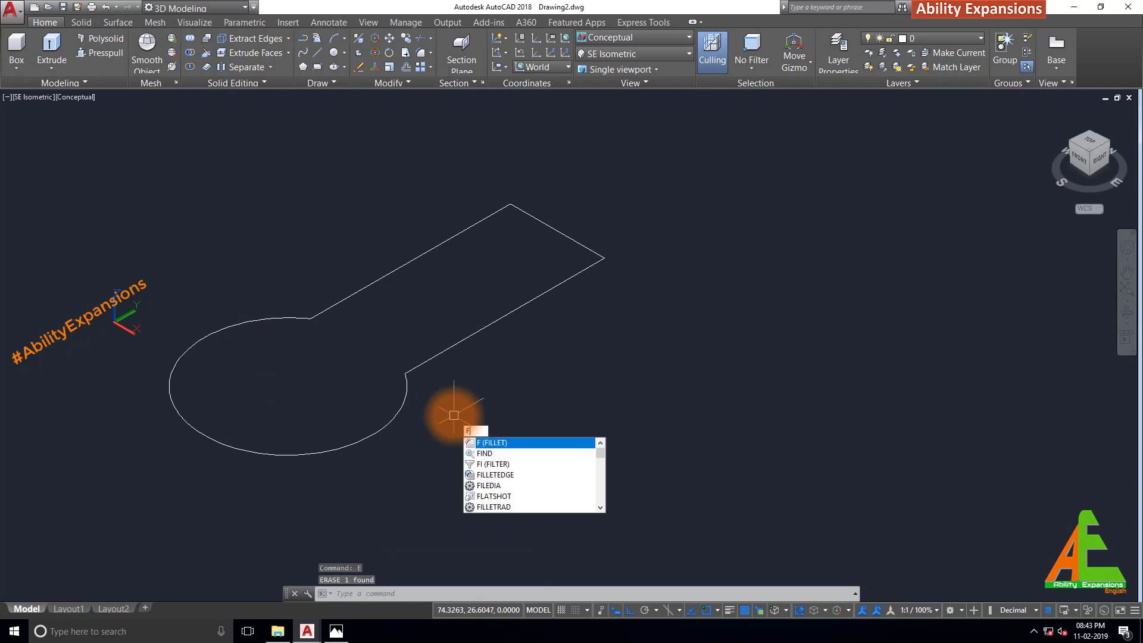
Fillet the corner between the circular arc and the shank's +X long side with radius 20
key("Return")
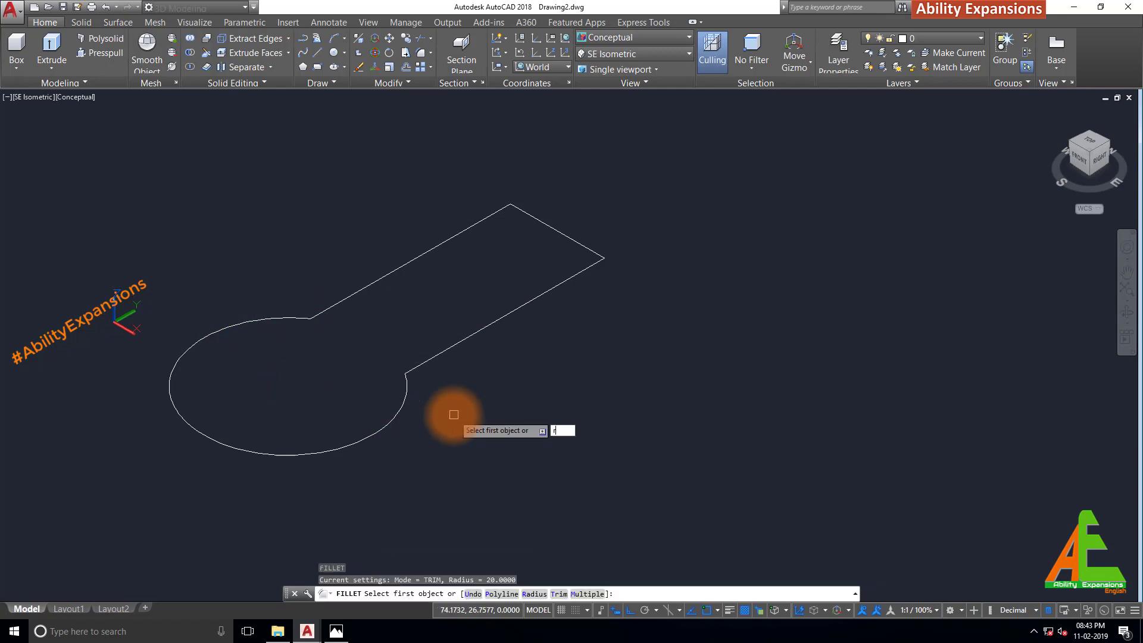
type("r")
key("Return")
type("20")
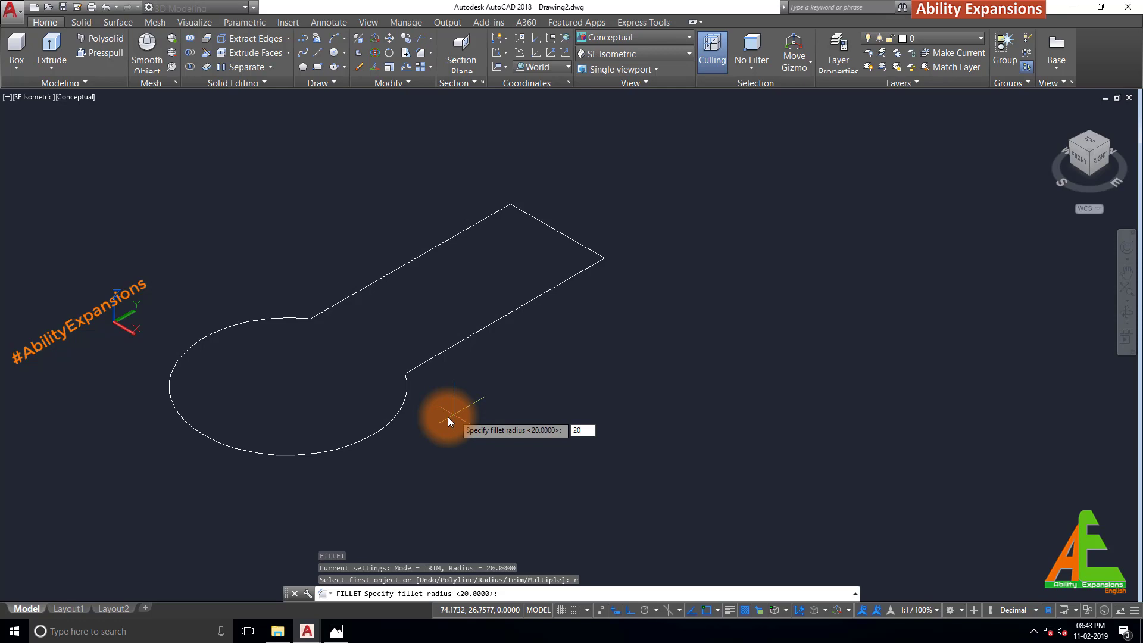
key("Return")
left_click(407, 391)
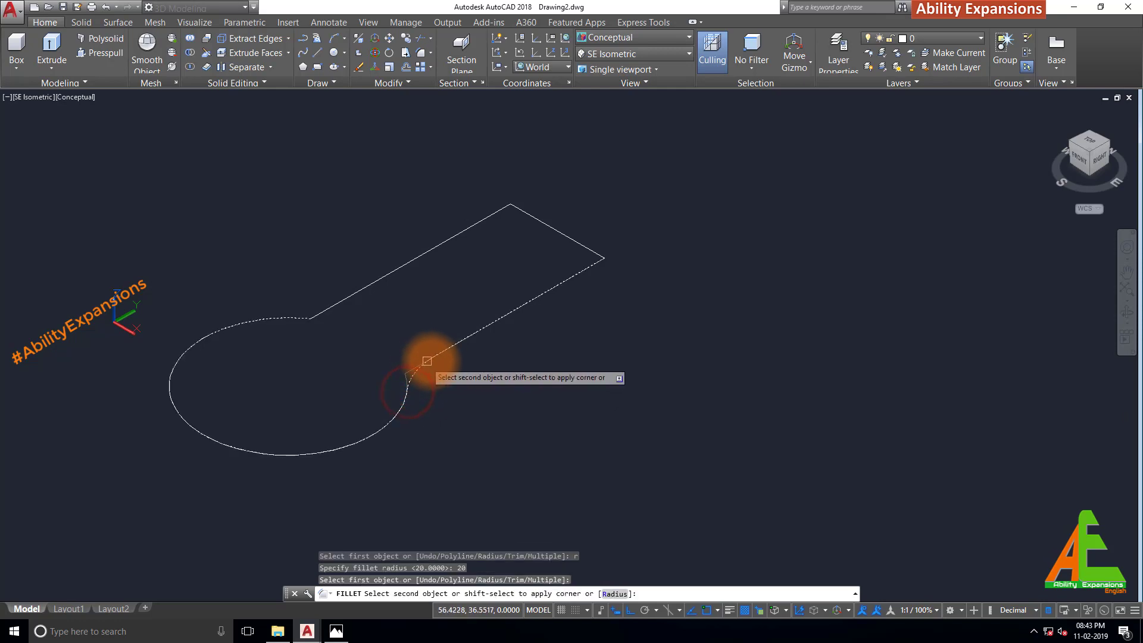
left_click(445, 351)
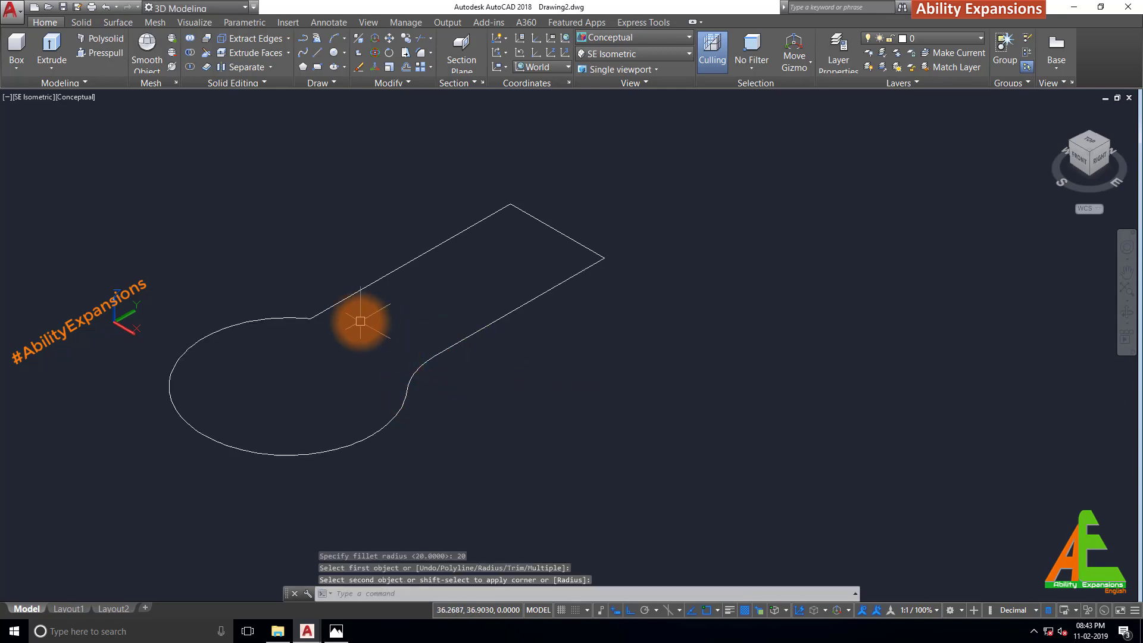
Fillet the matching corner between the circular arc and the shank's -X long side with the same radius of 20
key("Return")
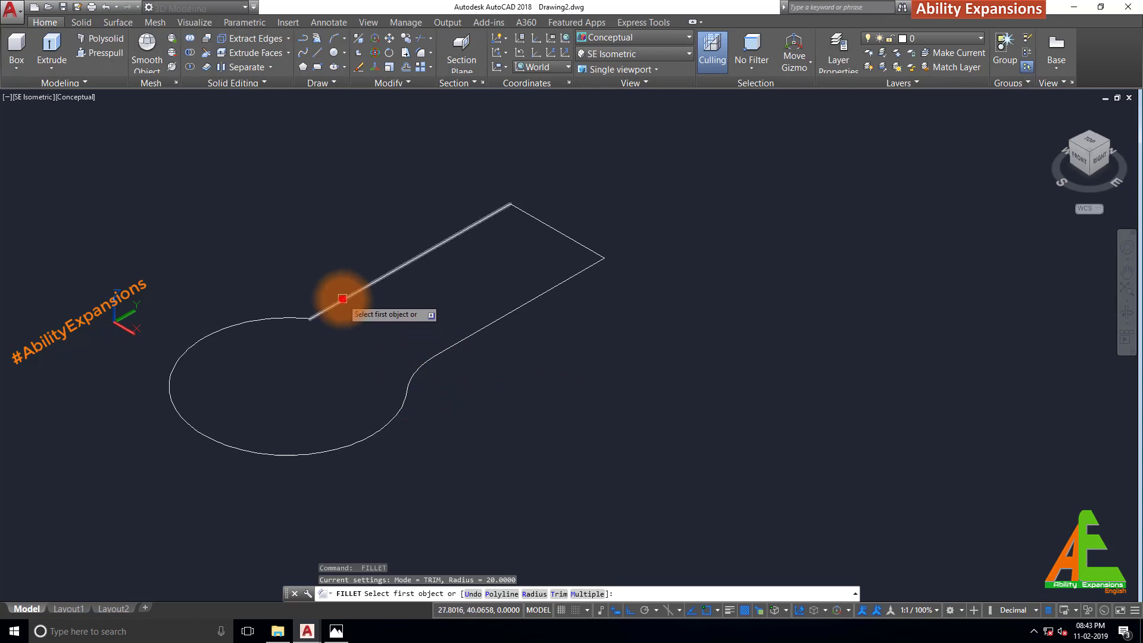
left_click(341, 299)
left_click(277, 318)
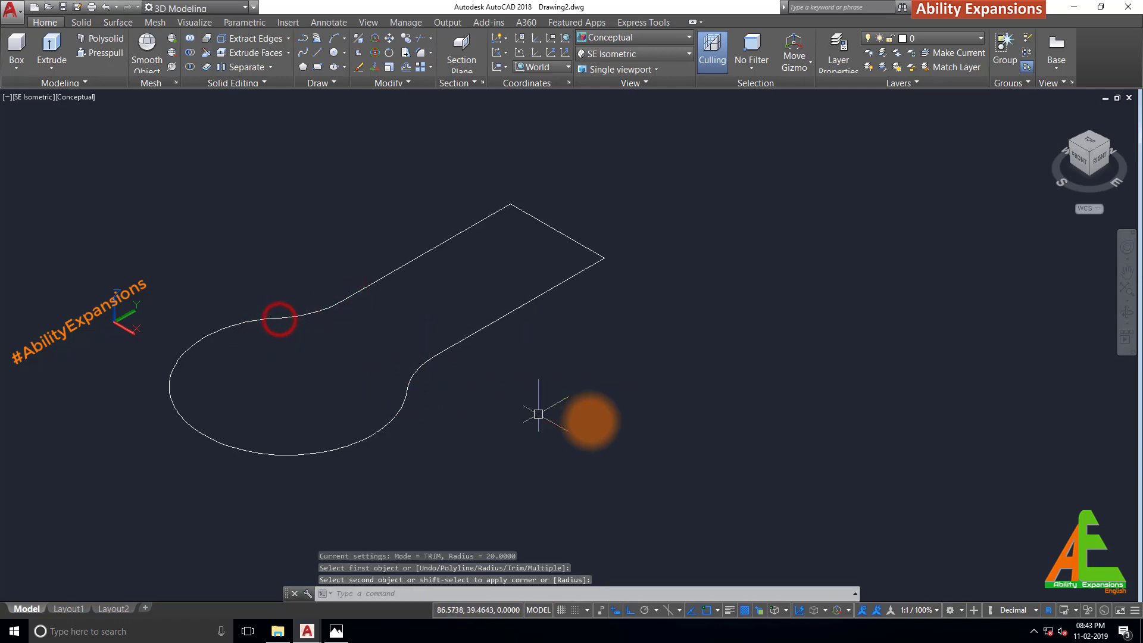
key("Escape")
scroll(619, 400, "down", 1)
middle_click_drag(348, 414, 434, 415)
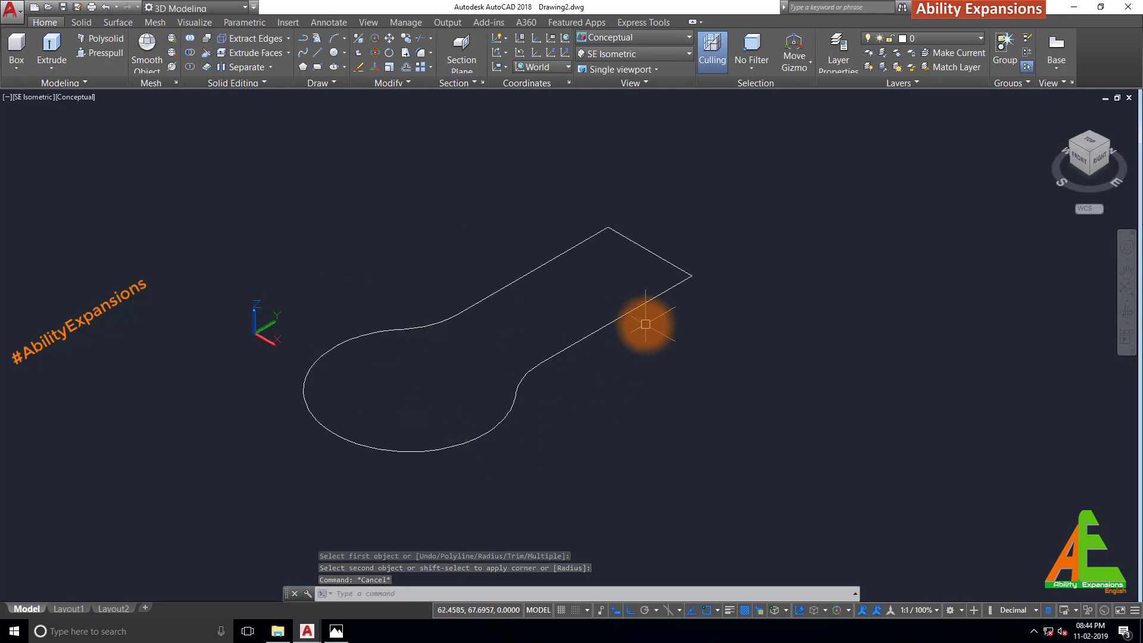
Convert the line at the shank's free end into a polyline with PEDIT
type("p")
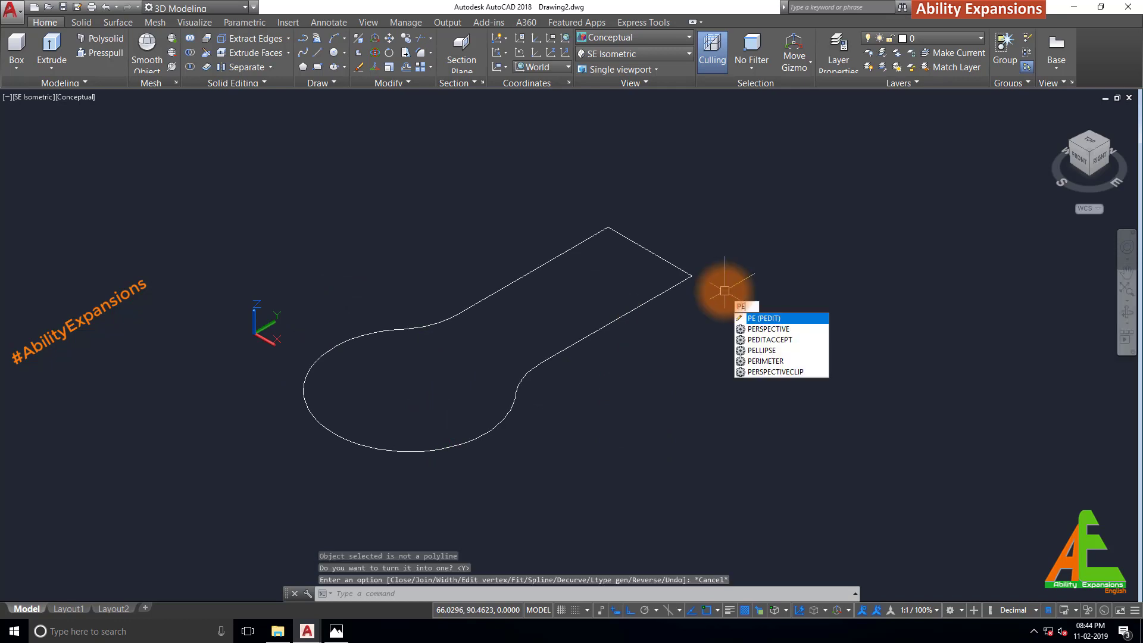
key("Return")
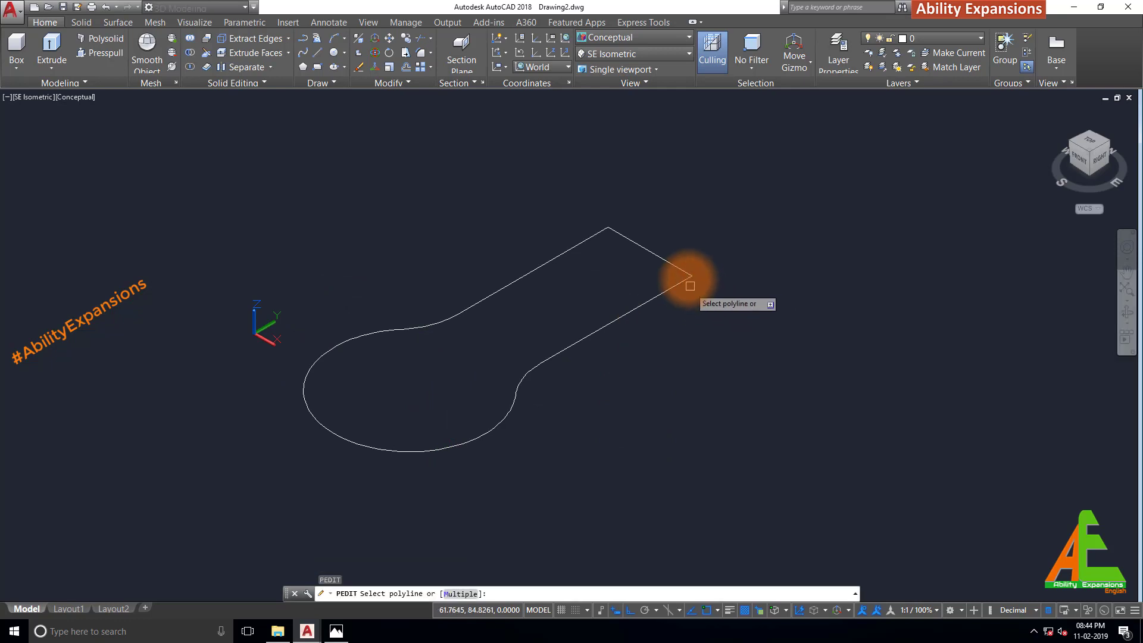
left_click(685, 268)
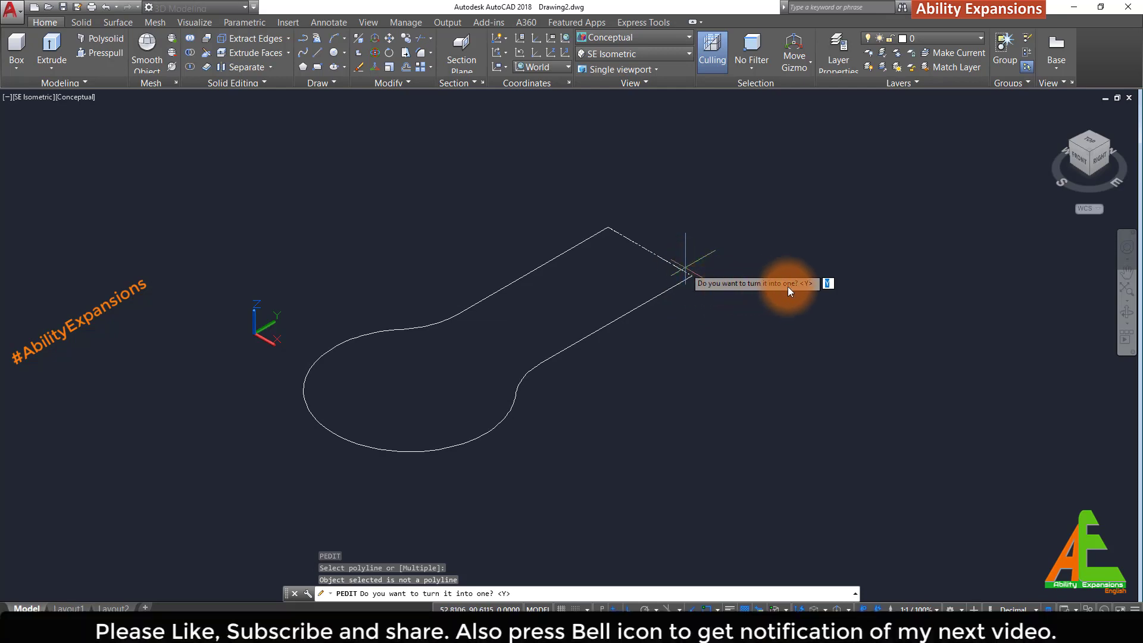
key("Return")
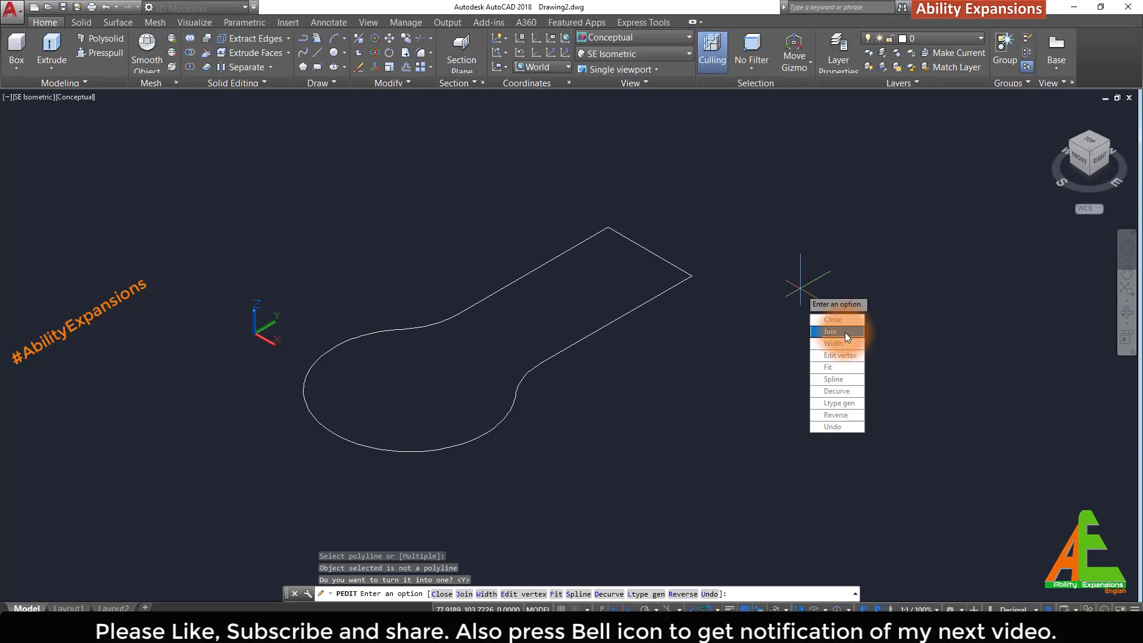
Join the shank sides, both fillets and the large arc to that polyline as one closed outline
type("j")
key("Return")
left_click(670, 258)
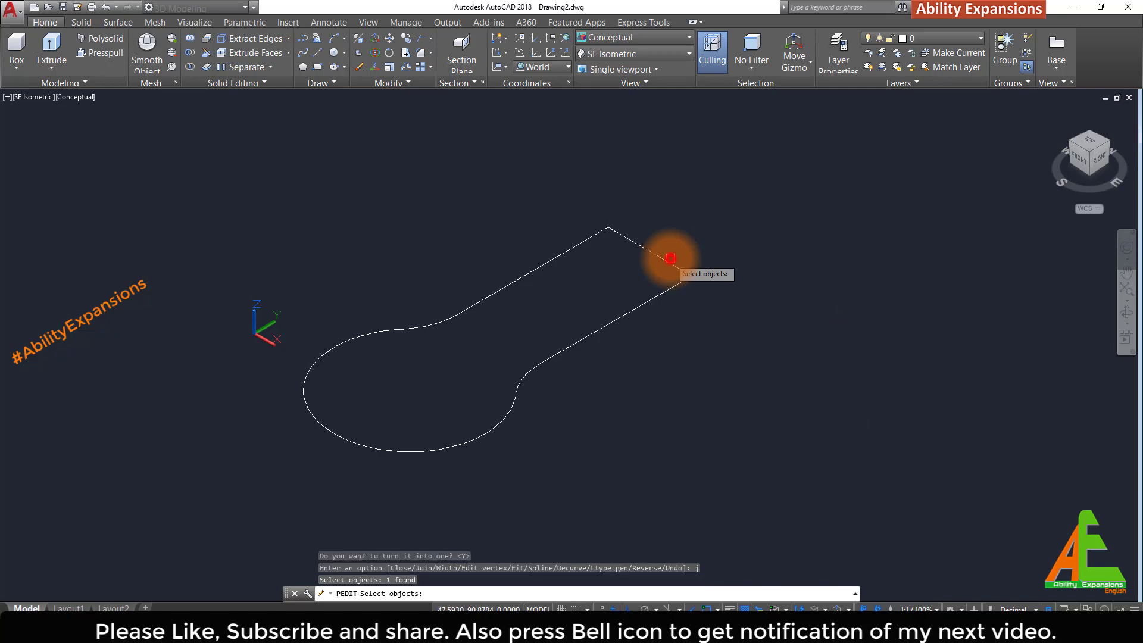
left_click(751, 363)
left_click(433, 248)
left_click(591, 475)
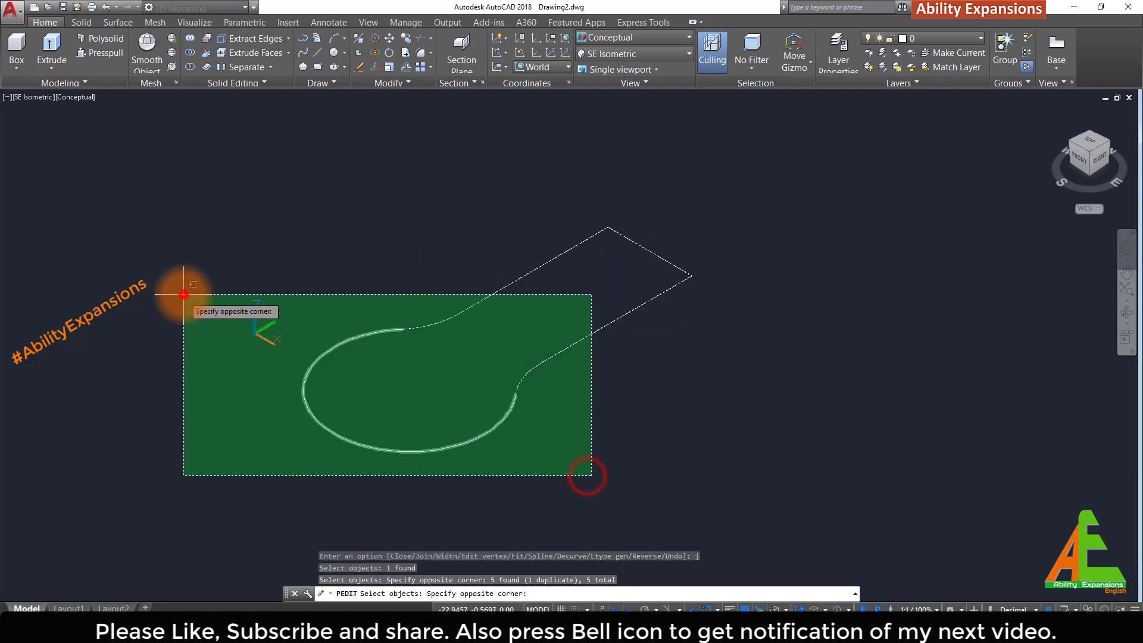
left_click(183, 294)
key("Return")
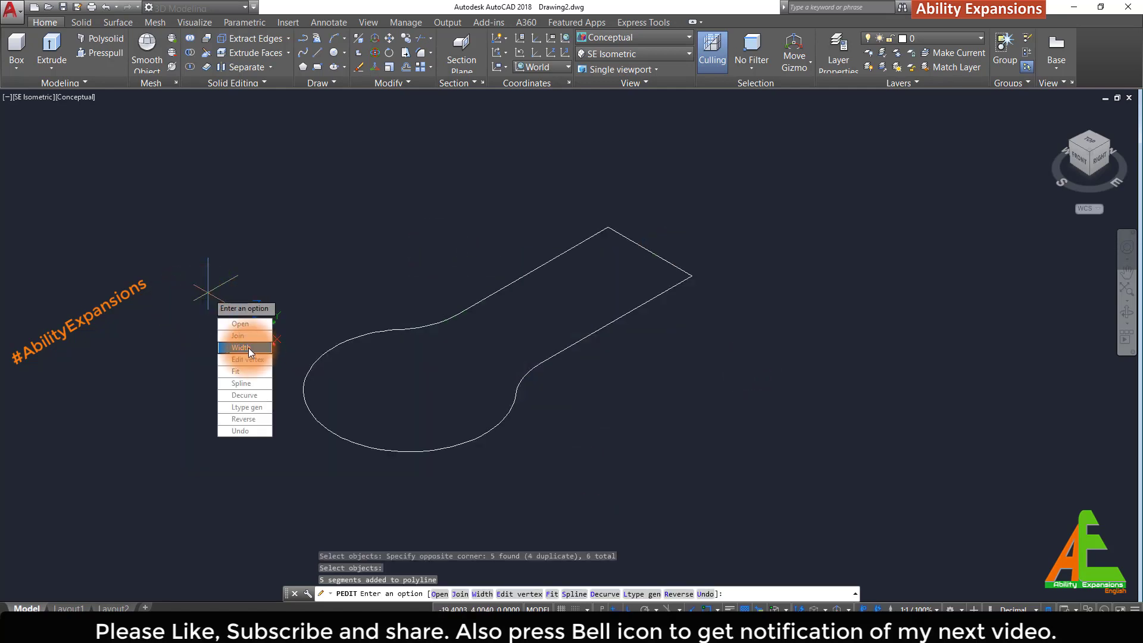
key("Return")
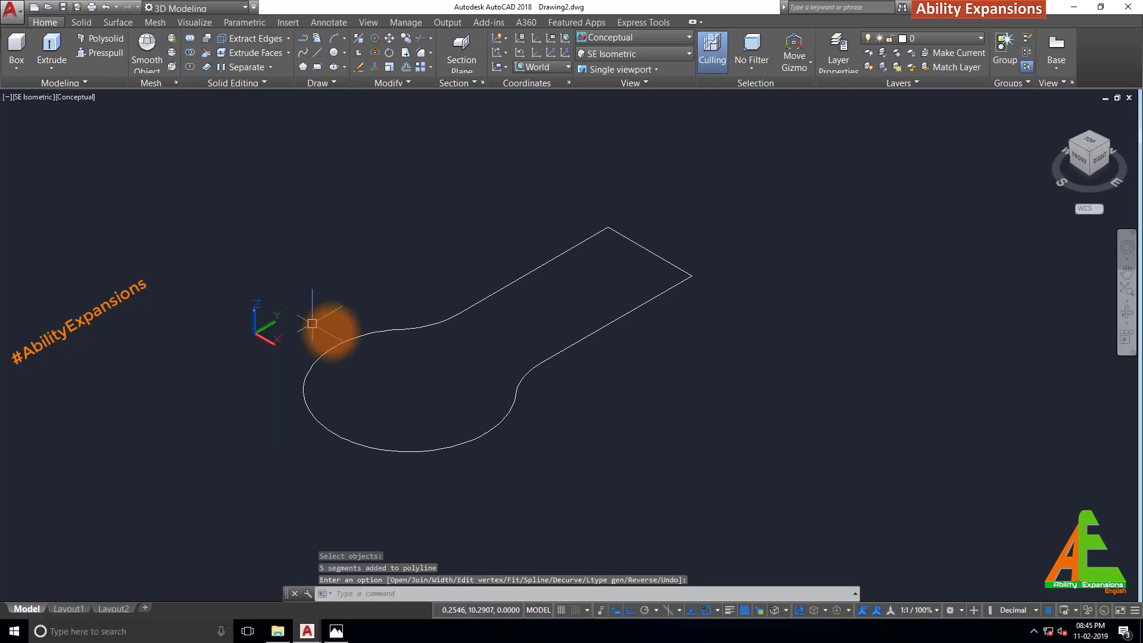
left_click(441, 315)
key("Escape")
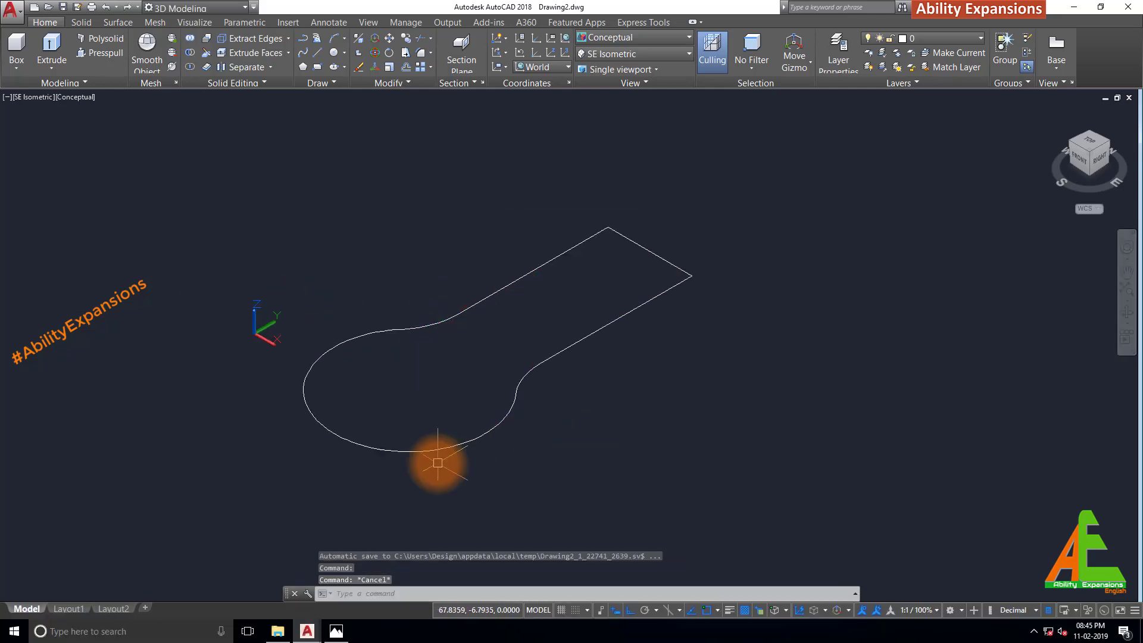
Draw a circle of diameter 25.2 at the centre of the outline's large arc
type("c")
key("Return")
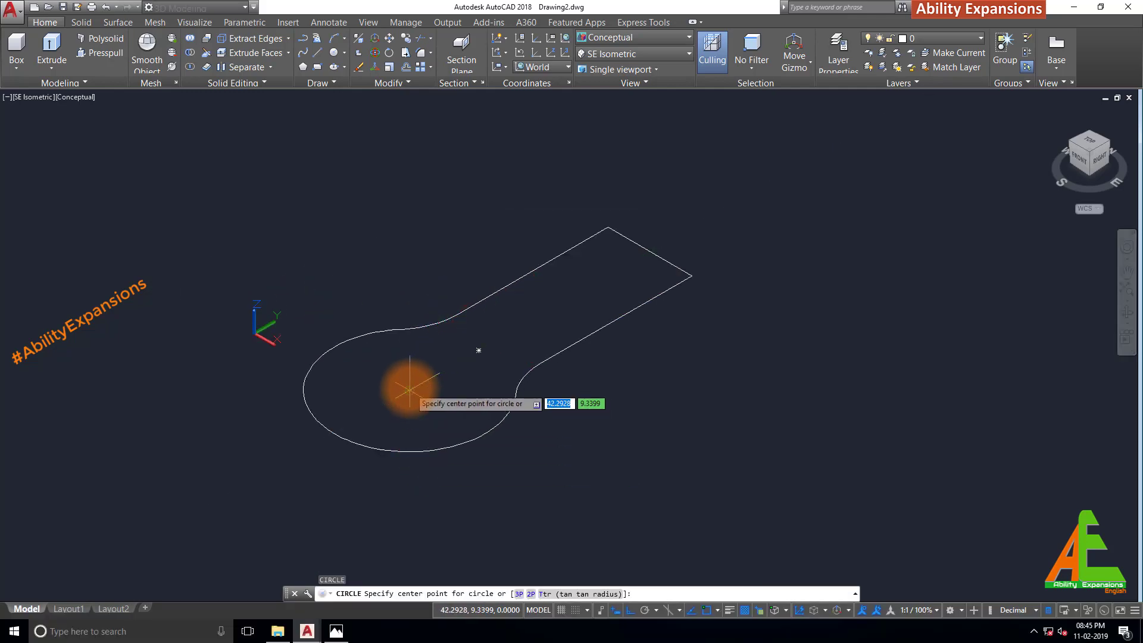
left_click(409, 390)
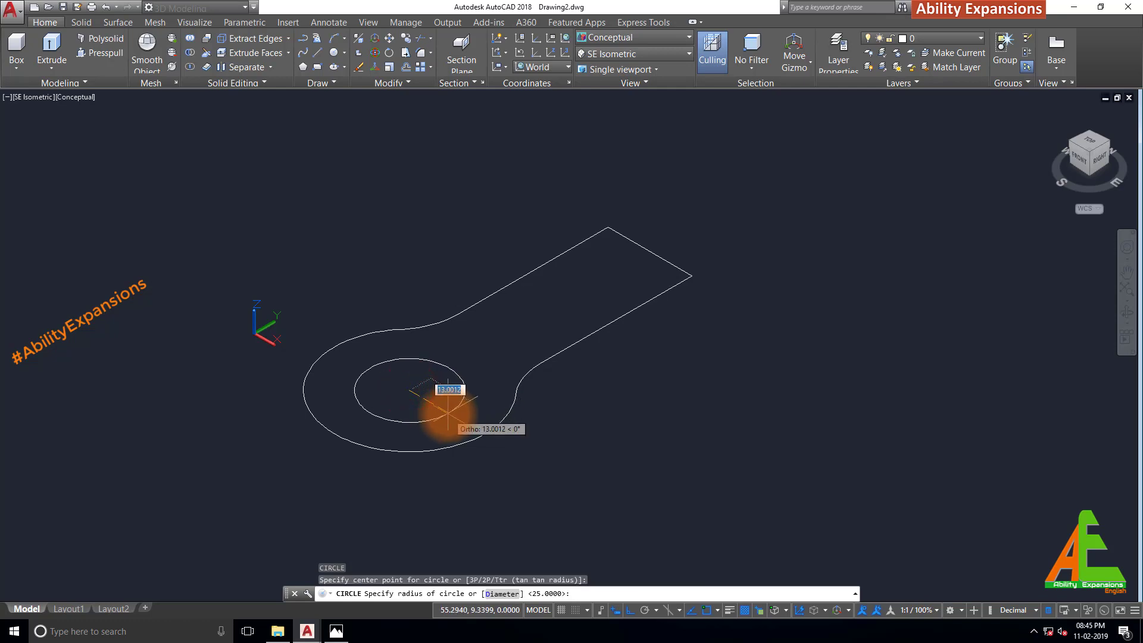
type("d")
key("Return")
type("25.")
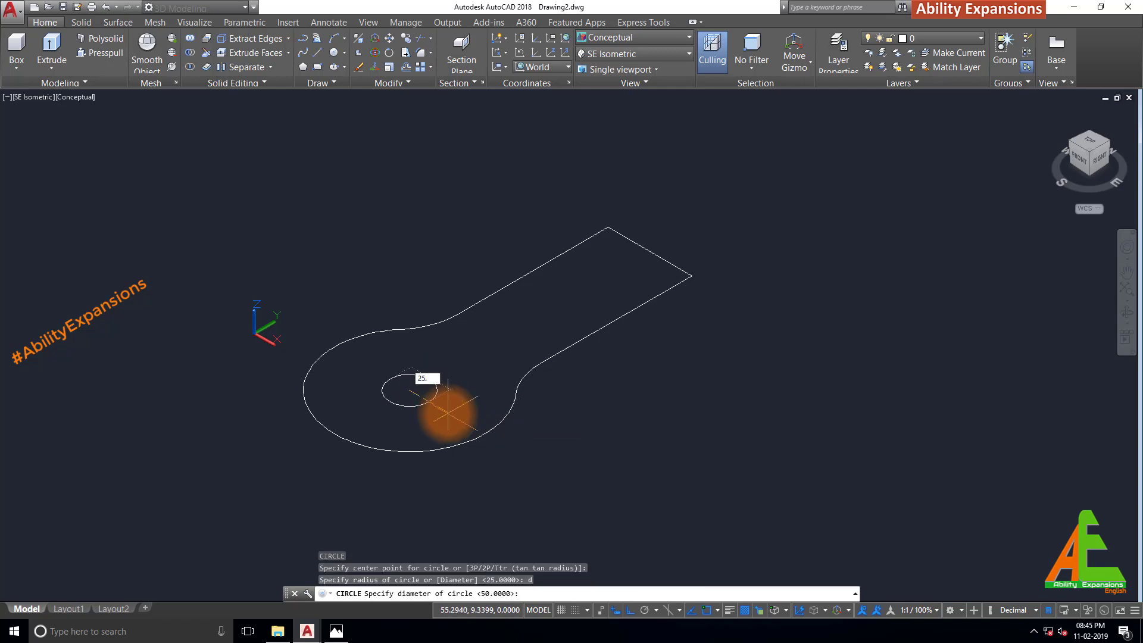
type("2")
key("Return")
key("Escape")
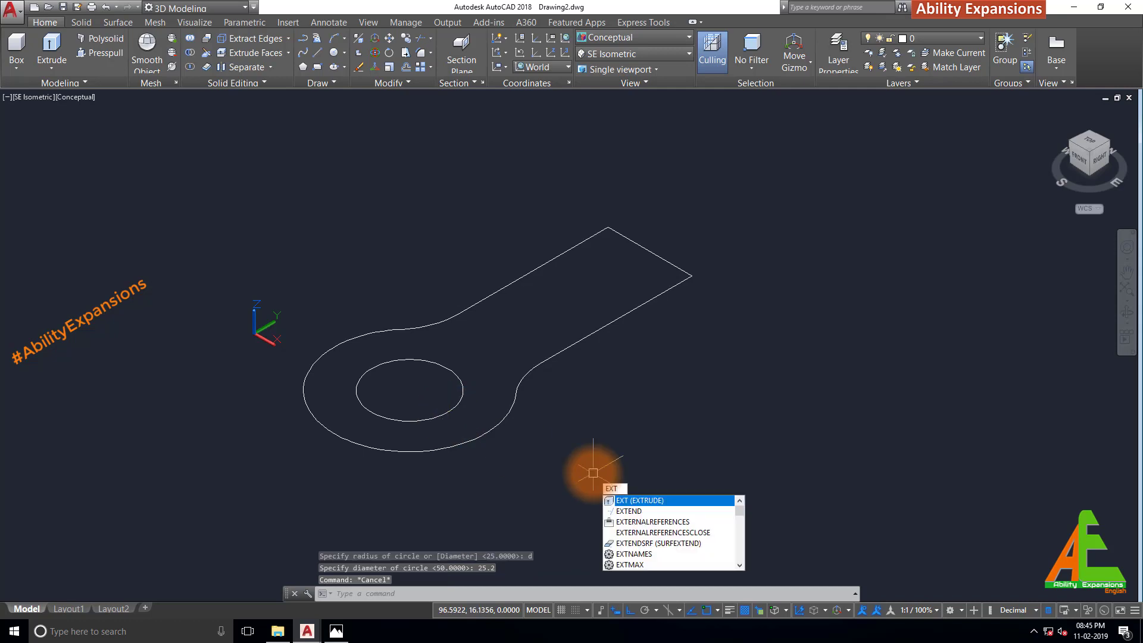
Extrude the closed outline and the inner circle together by 28, downward along Z
key("Return")
left_click(552, 452)
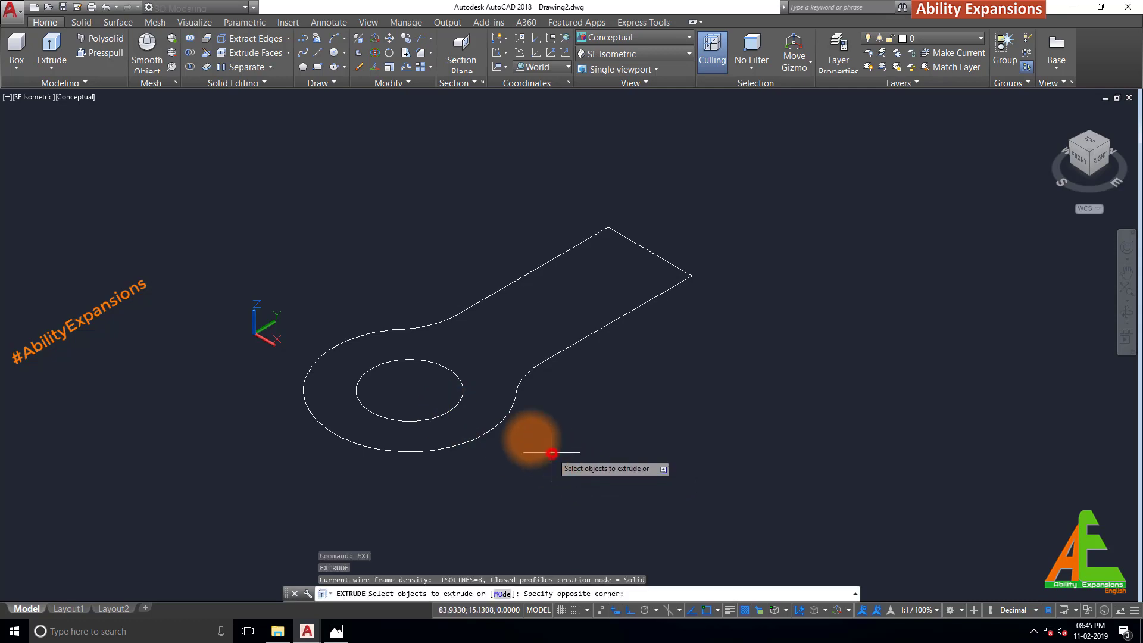
left_click(435, 401)
key("Return")
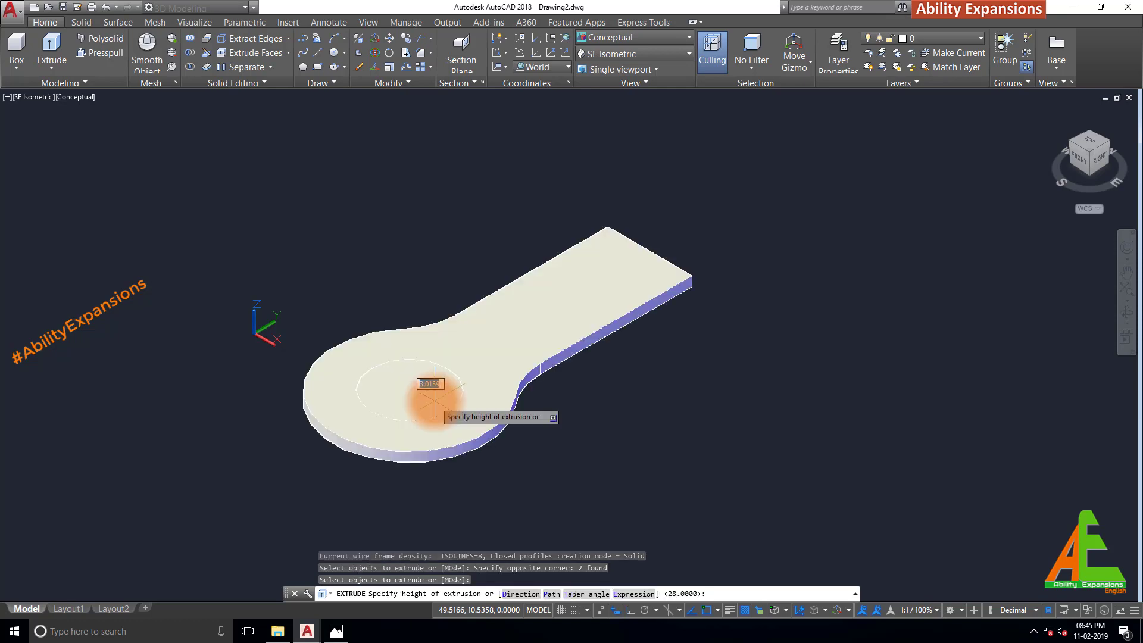
type("28")
key("Return")
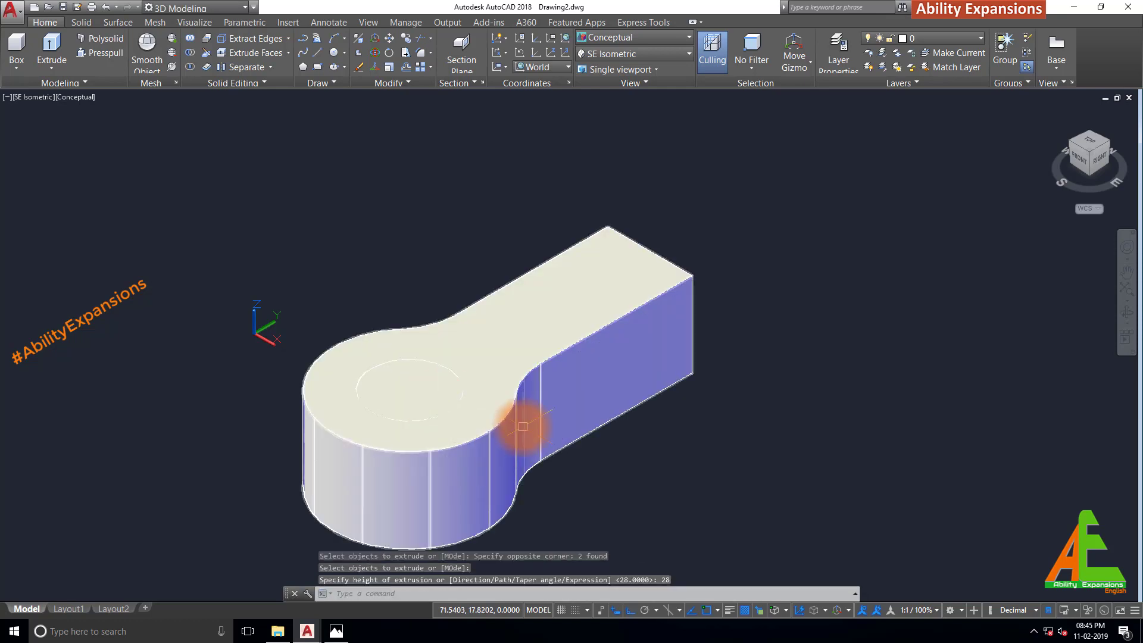
Subtract the inner cylinder from the eye bolt body to cut the through hole
scroll(608, 448, "down", 3)
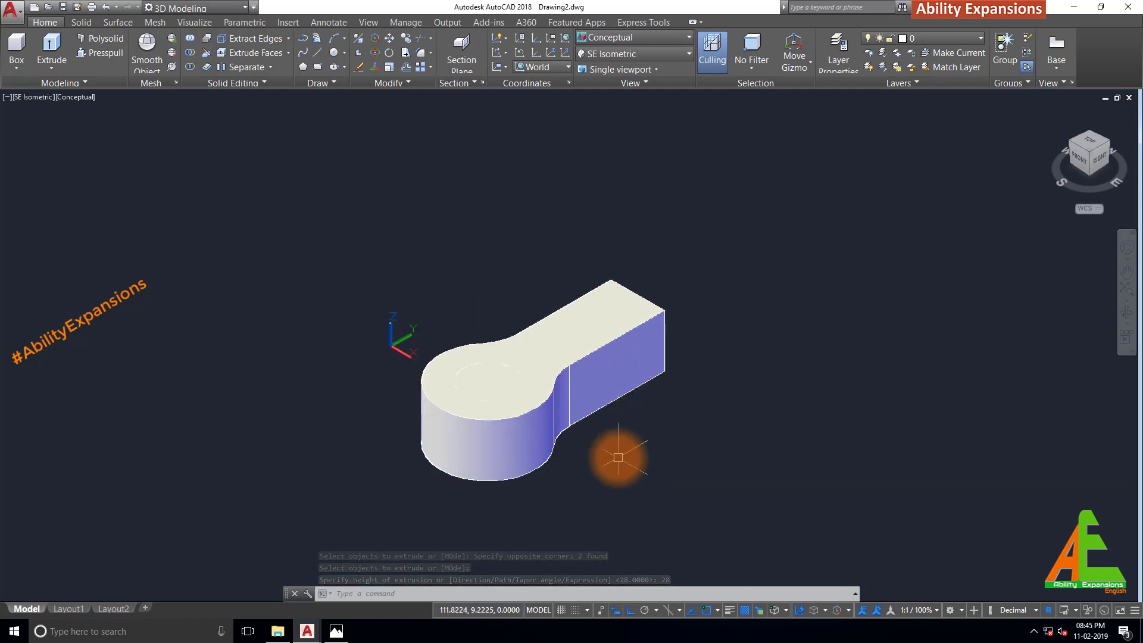
type("su")
key("Return")
left_click(586, 417)
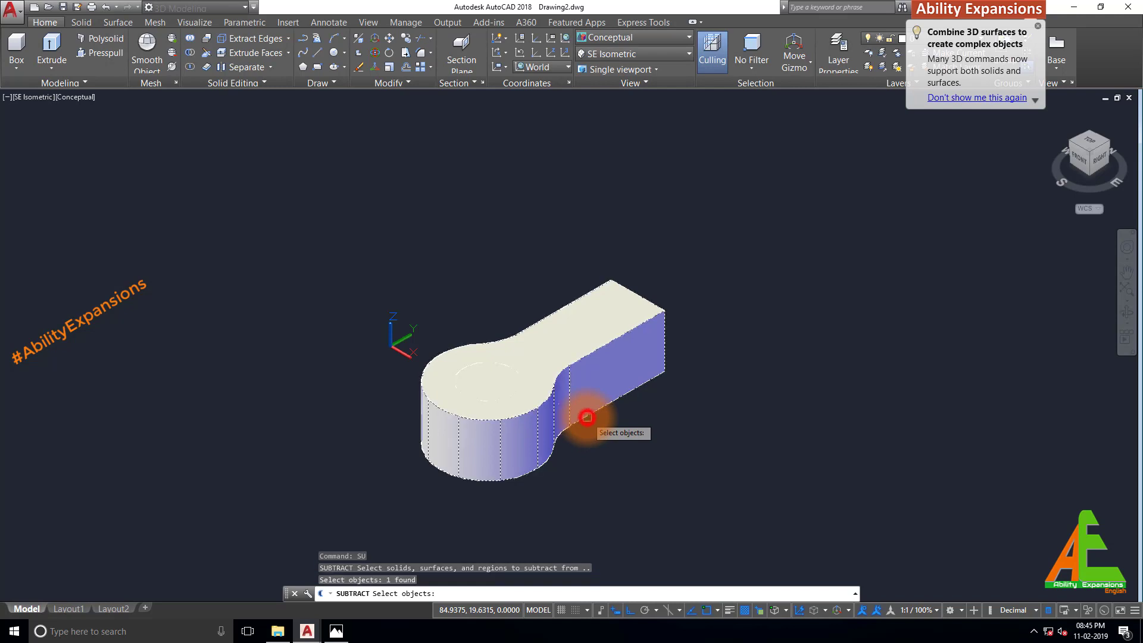
key("Return")
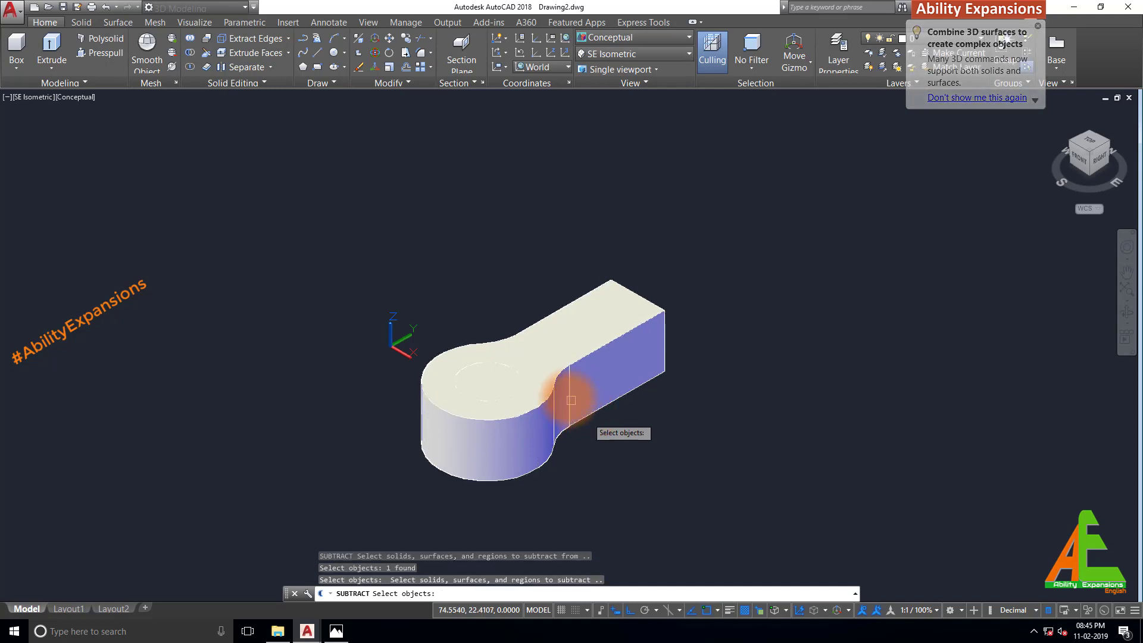
left_click(507, 369)
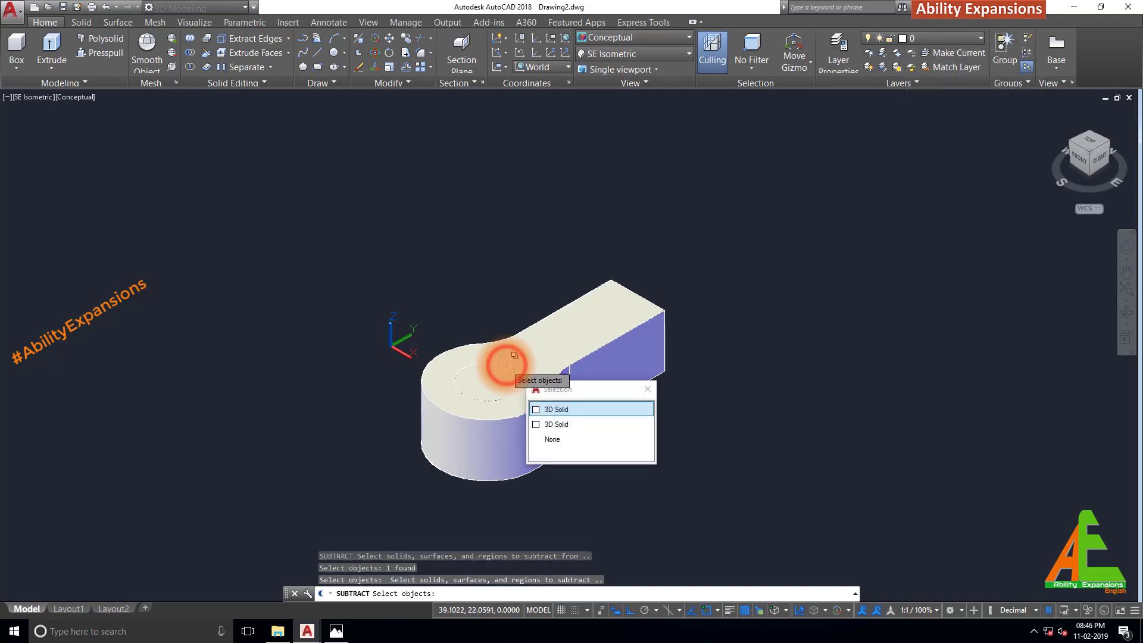
key("Return")
key("Return")
key("Escape")
key("Escape")
key("Escape")
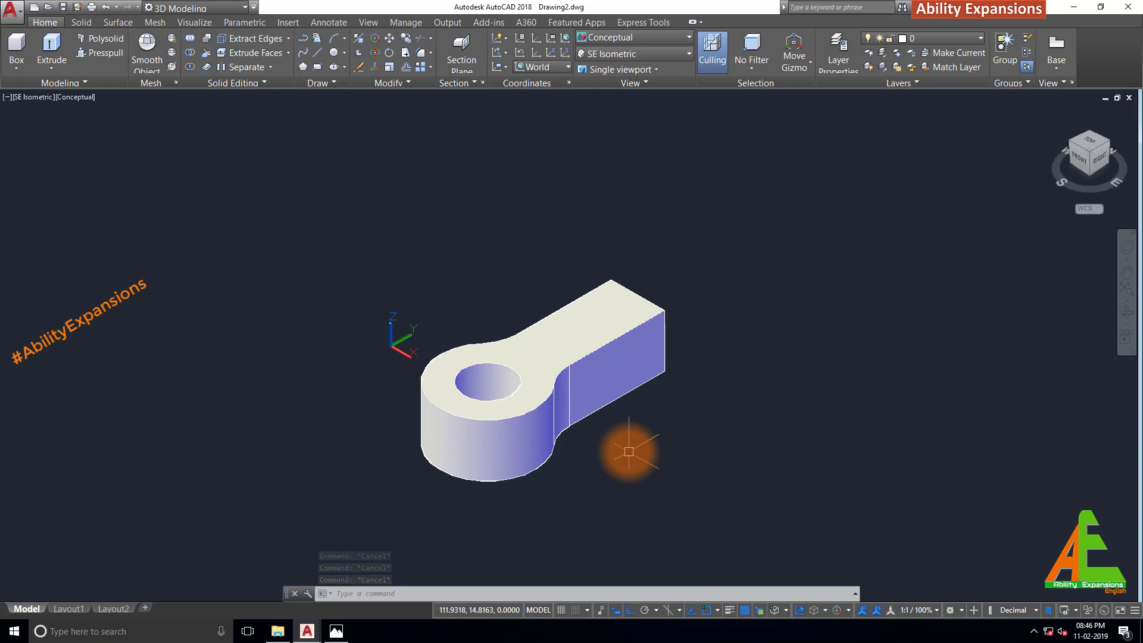
Rotate the solid 90 degrees with ROTATE3D about the X axis through the upper +X corner of the shank's free end
type("fotate")
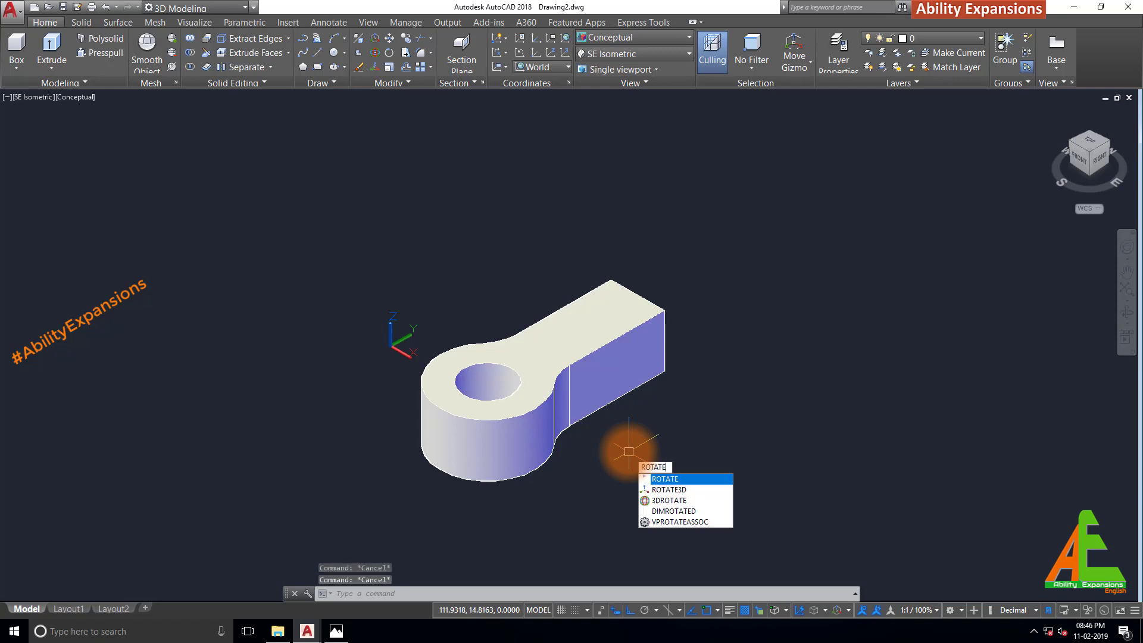
type("3d")
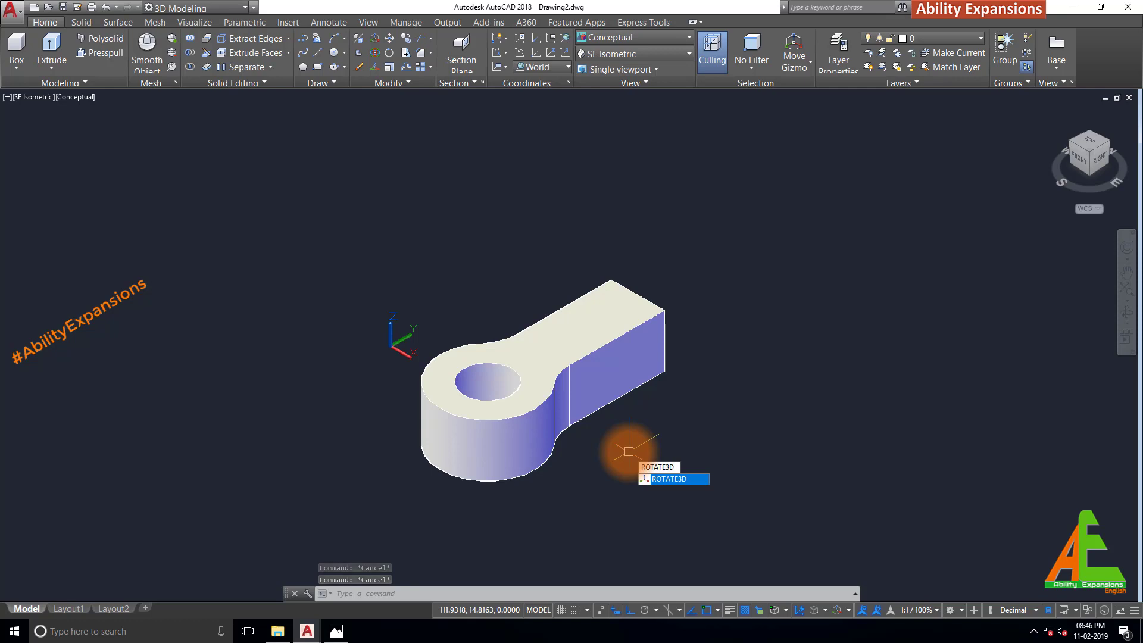
key("Return")
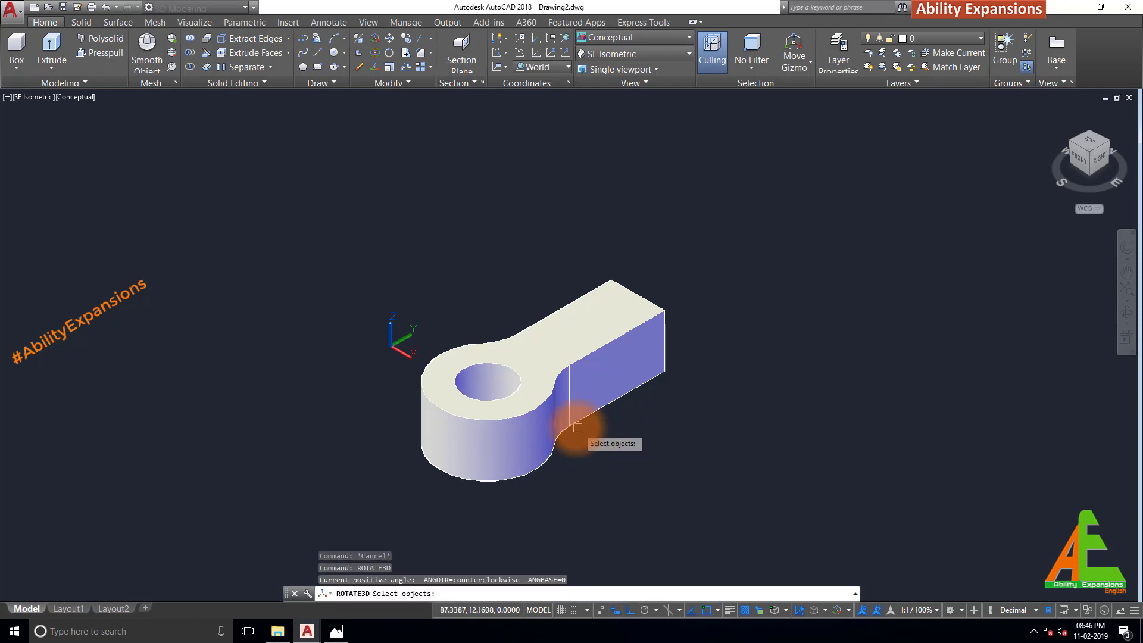
left_click(573, 423)
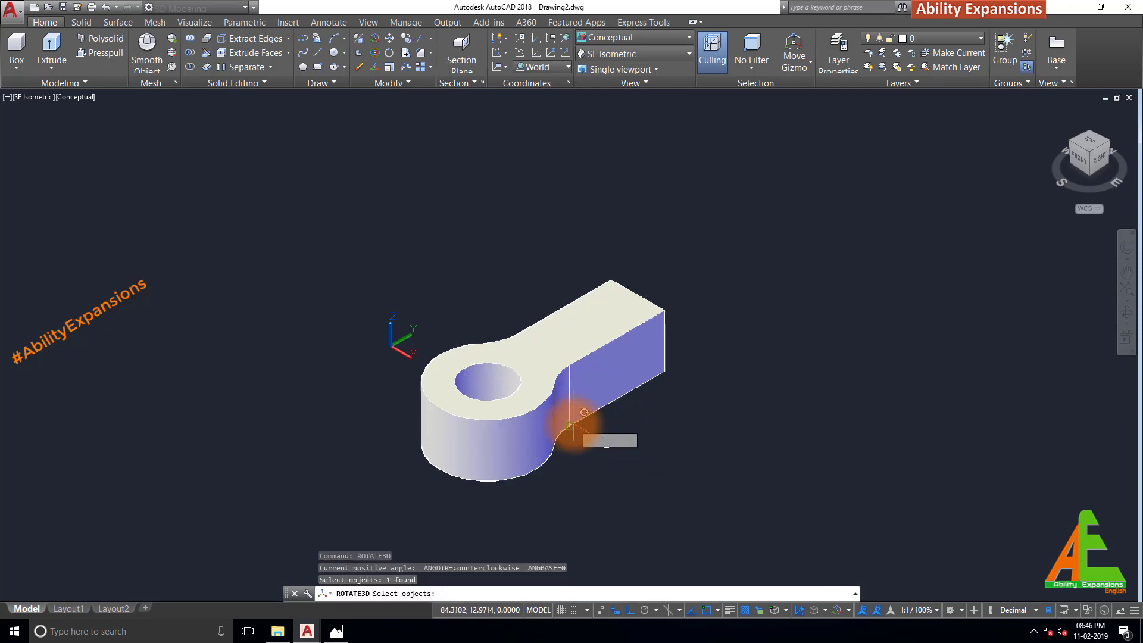
key("Return")
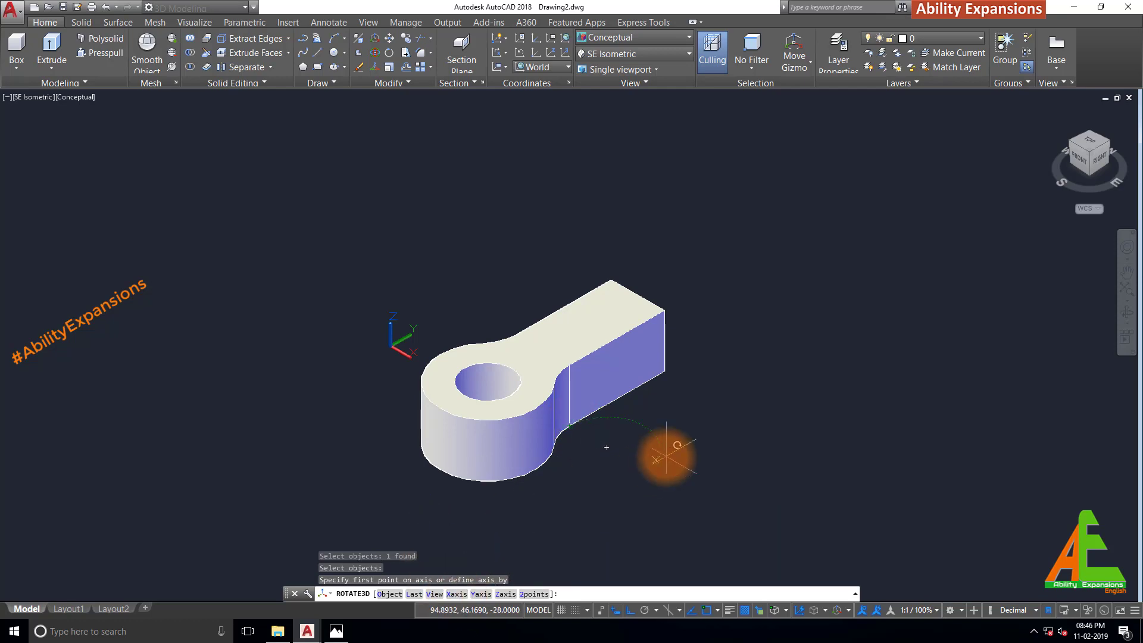
type("x")
key("Return")
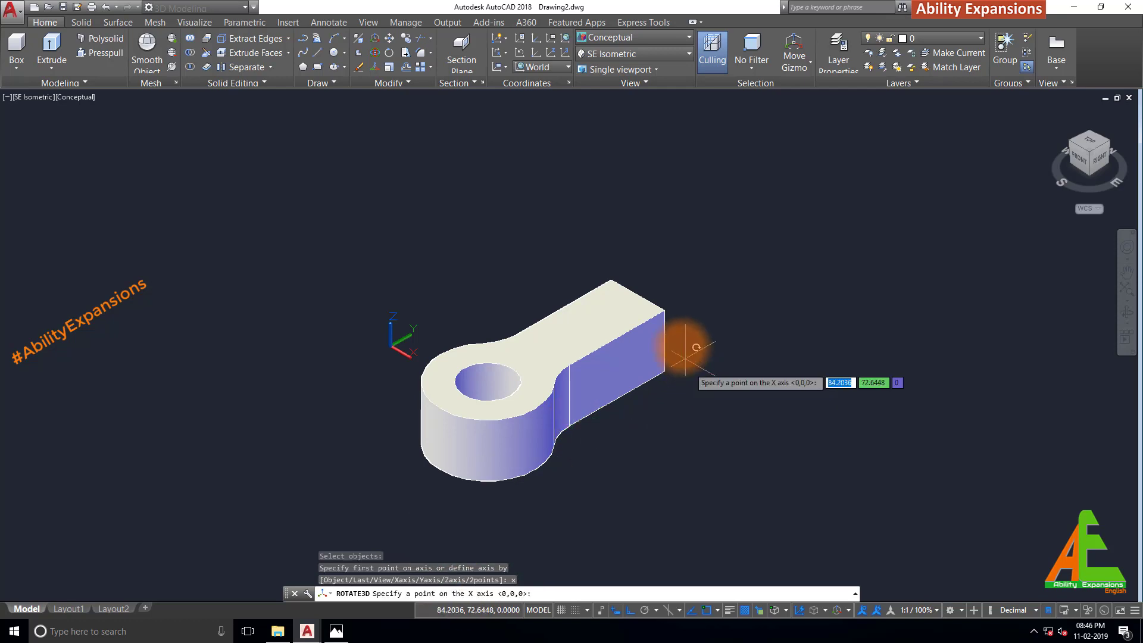
left_click(664, 310)
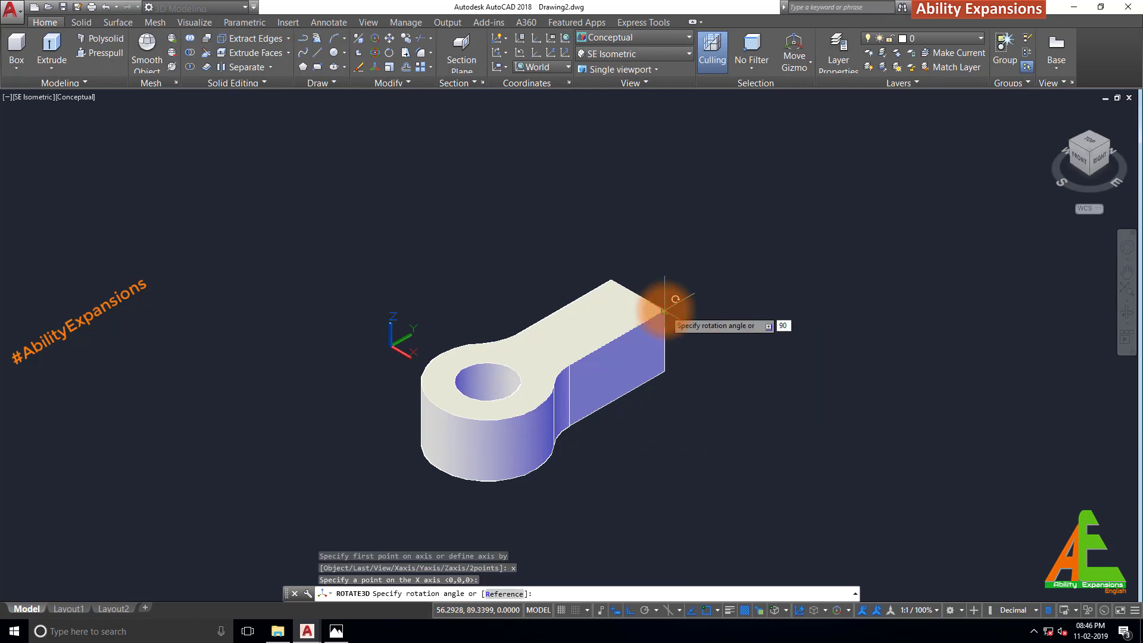
type("90")
key("Return")
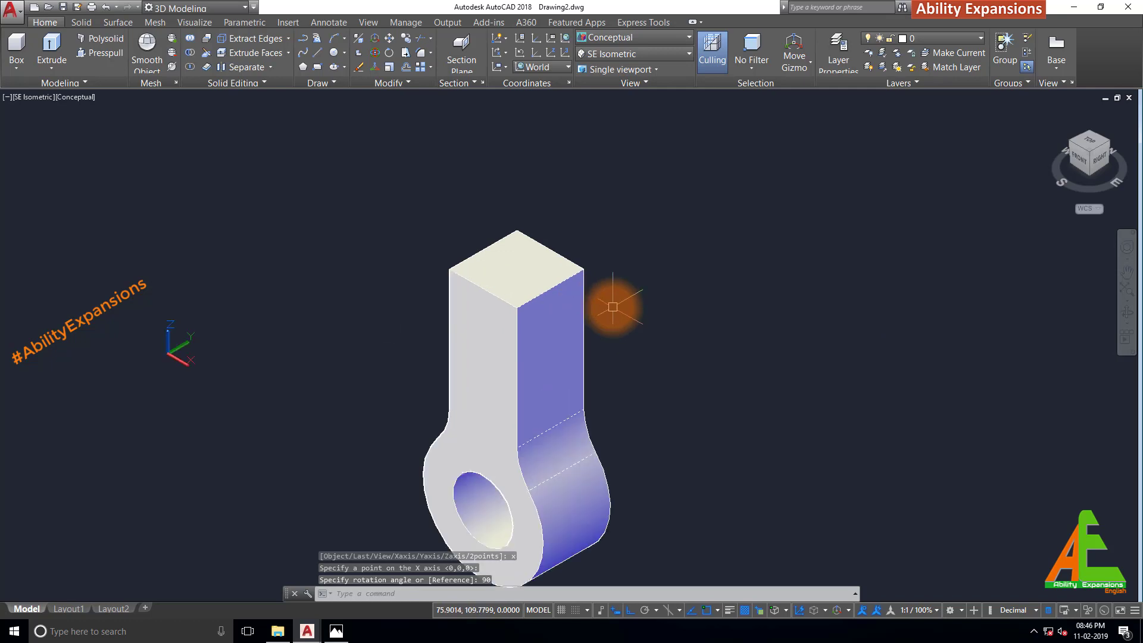
Check the eye bolt reference image in Photos and, back in AutoCAD, draw a circle of radius 5.5 in the empty space beside the solid
left_click(337, 632)
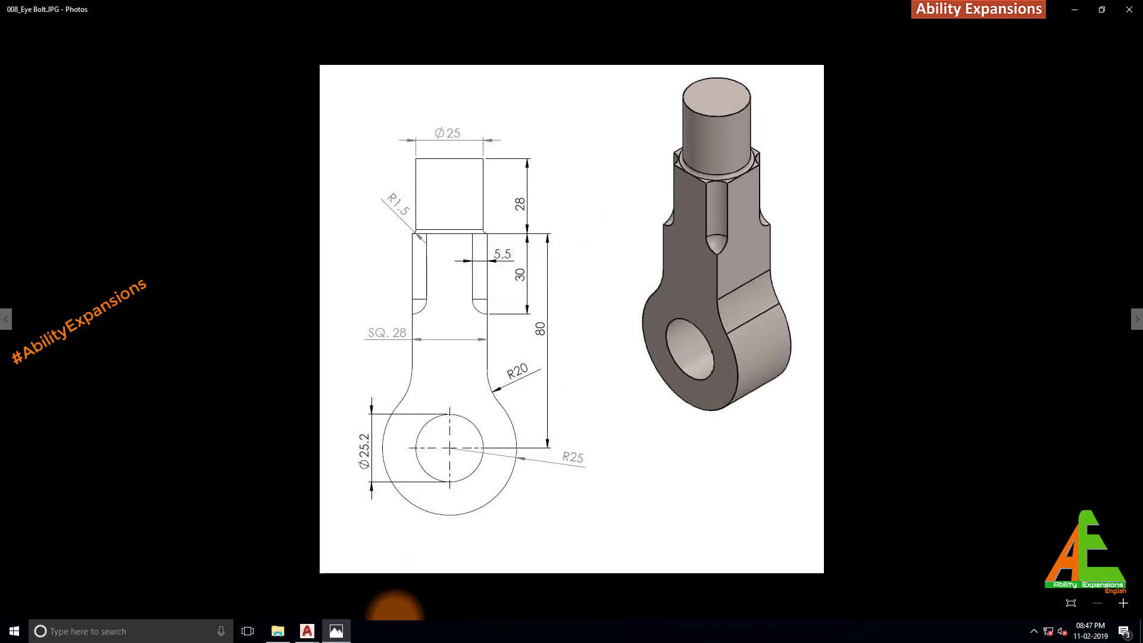
left_click(309, 630)
left_click(408, 573)
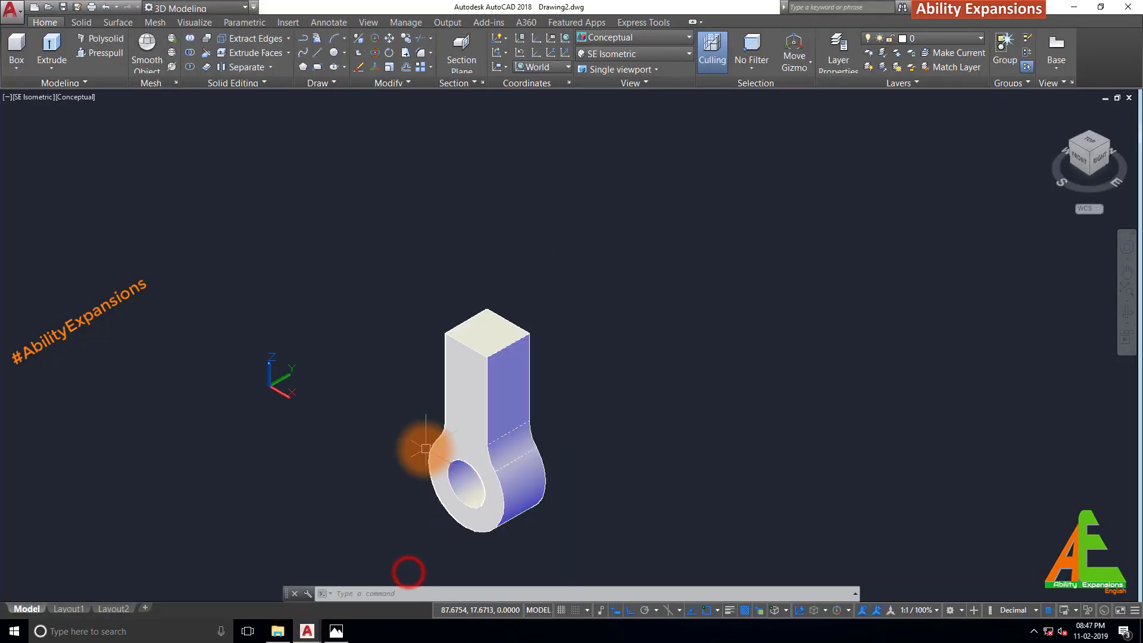
scroll(675, 372, "up", 3)
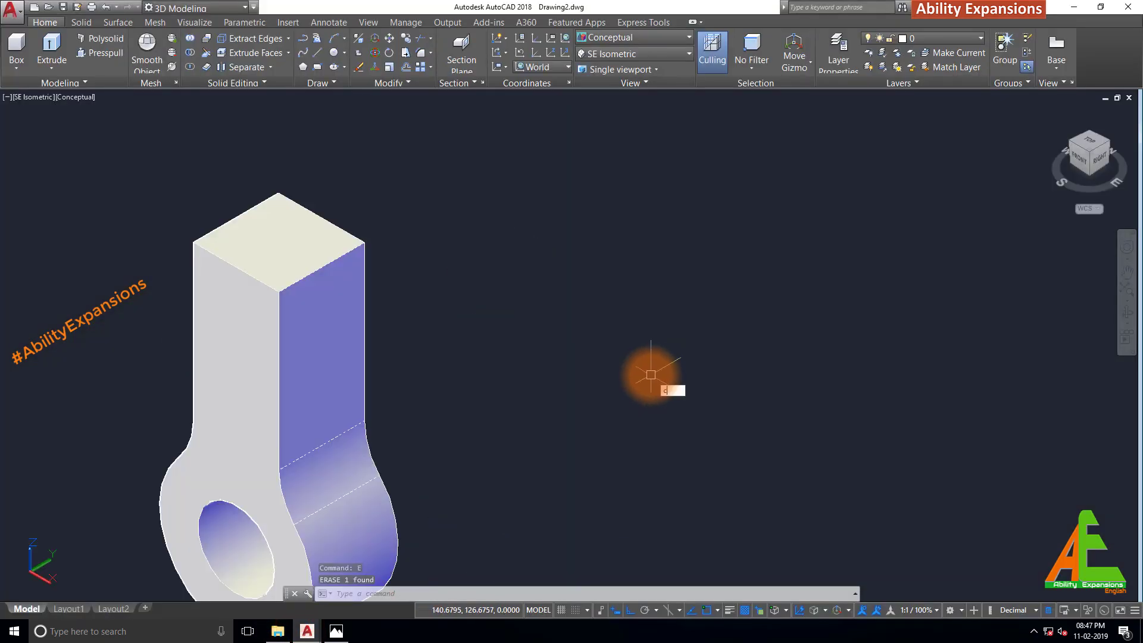
key("Return")
left_click(624, 429)
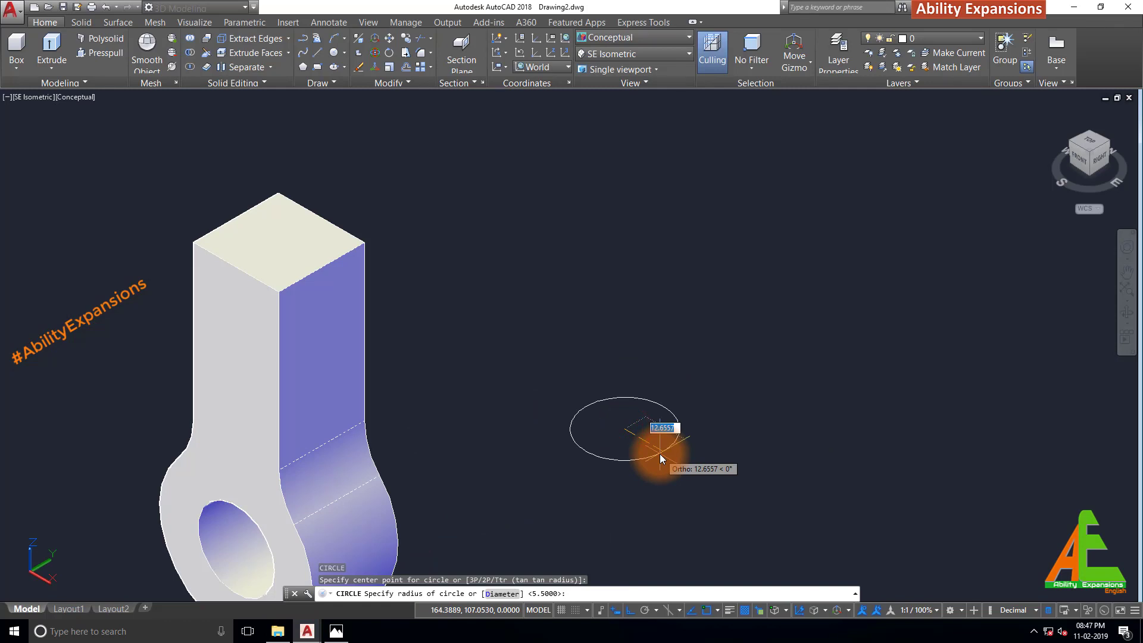
type("5.5")
key("Return")
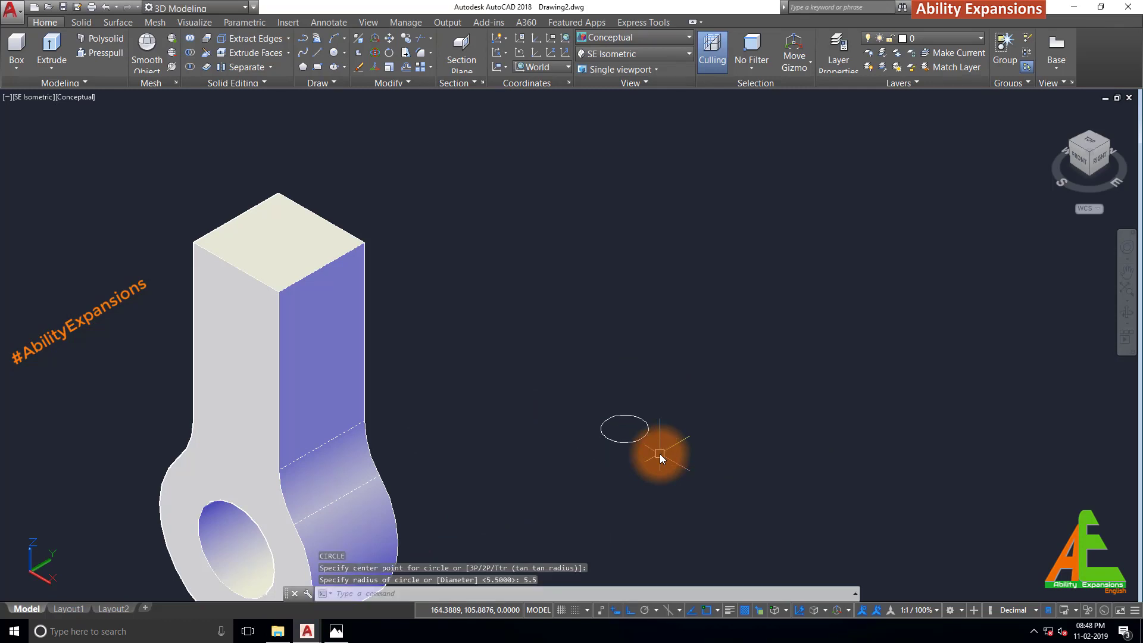
Draw lines from the circle's -Y quadrant 30 along +Y, 5.5 along -X, and straight back to the circle's -X quadrant
type("l")
key("Return")
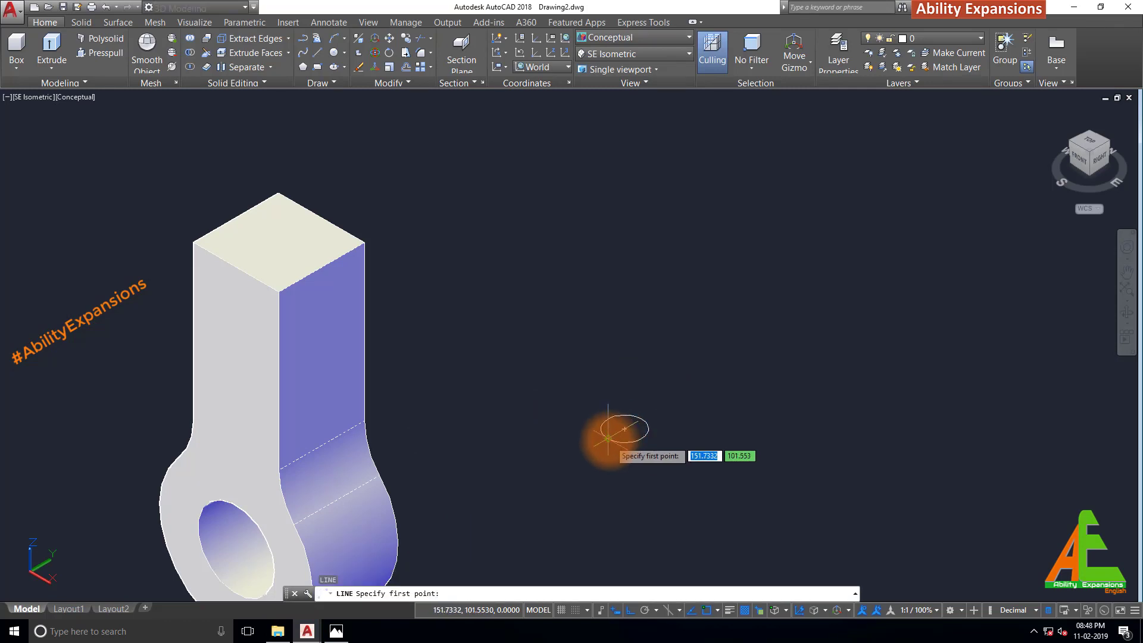
left_click(608, 439)
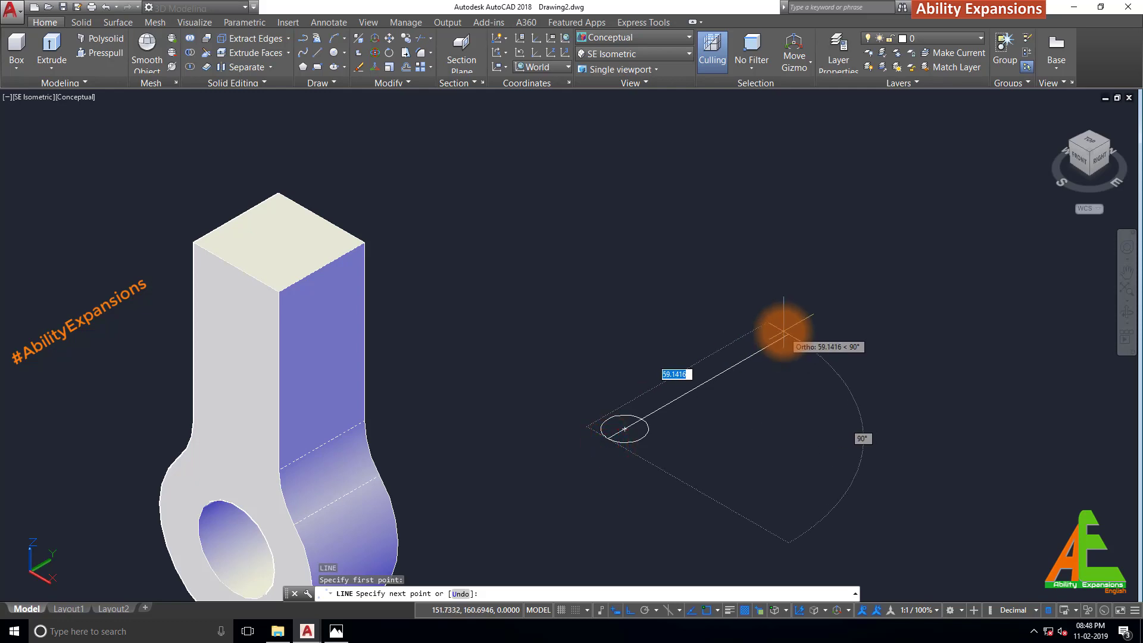
type("30")
key("Return")
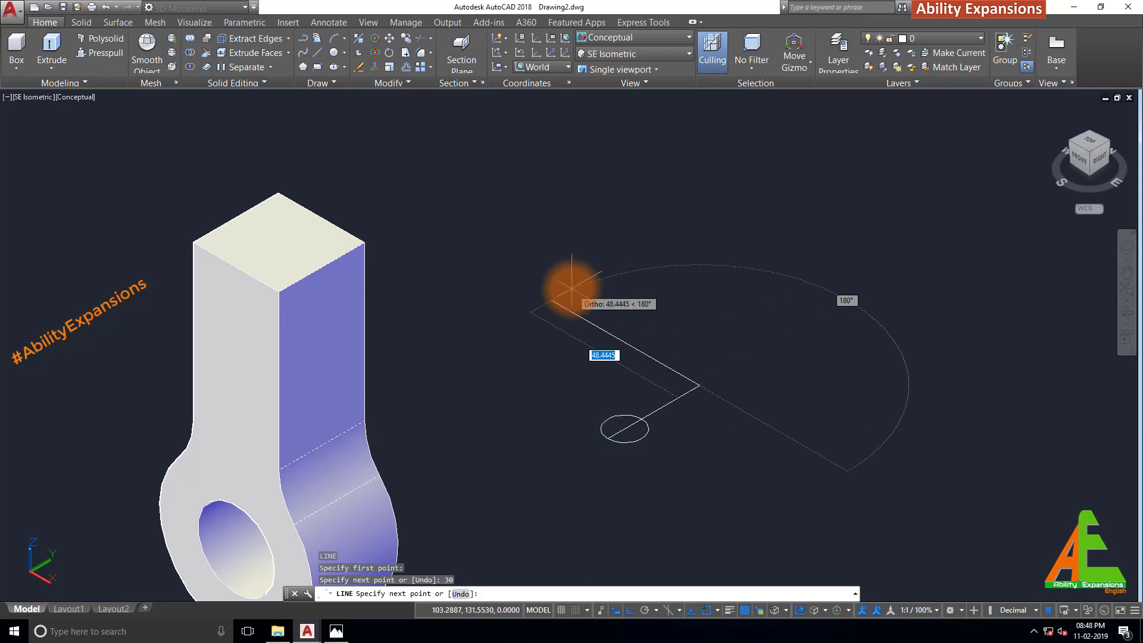
type("5.5")
key("Return")
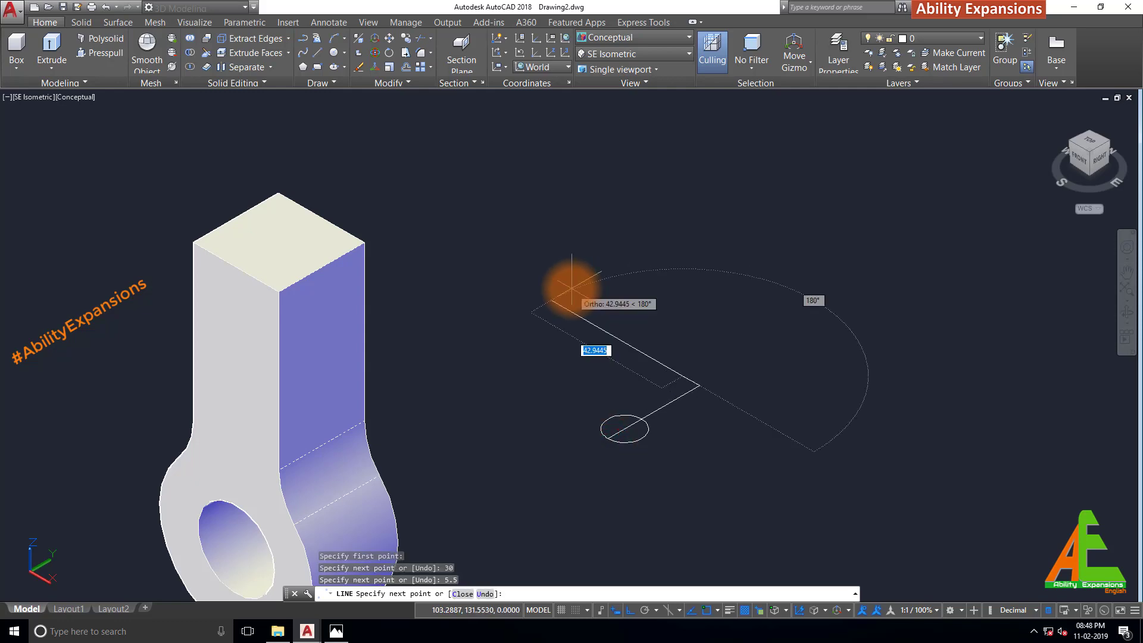
scroll(609, 407, "up", 6)
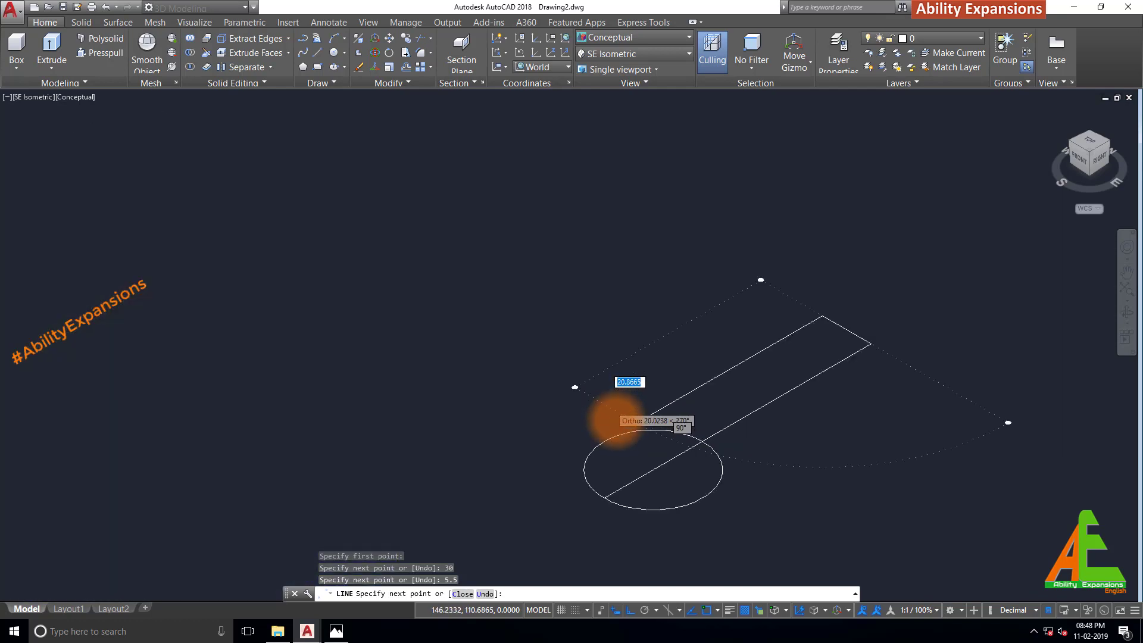
left_click(599, 459)
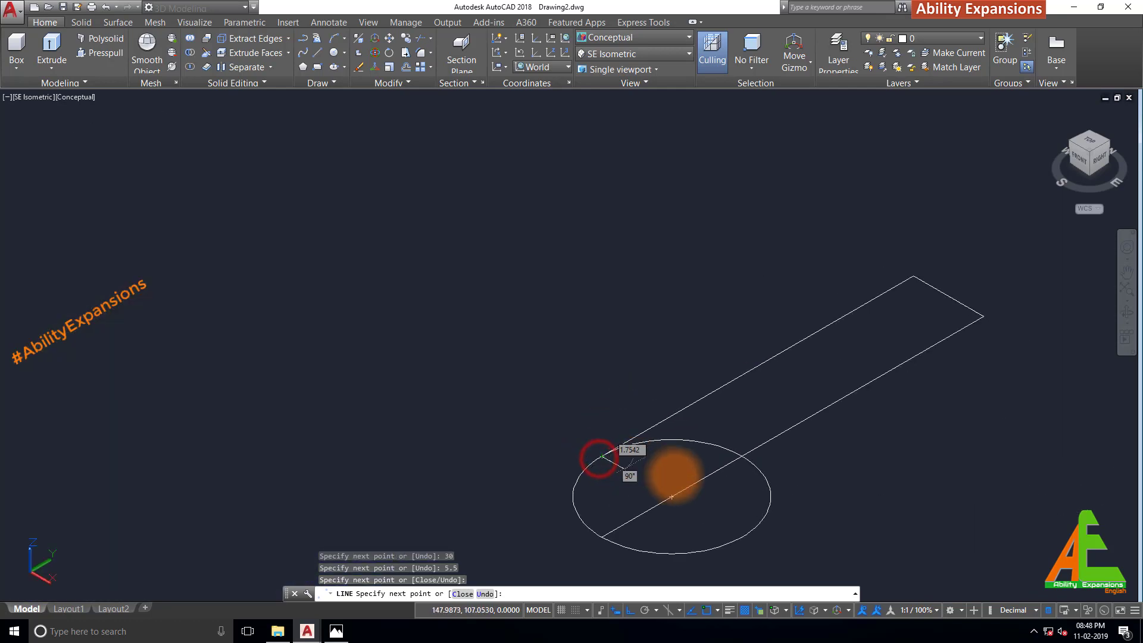
key("Return")
Trim the circle down to the quarter arc that joins the ends of the two long lines
type("tr")
key("Return")
key("Return")
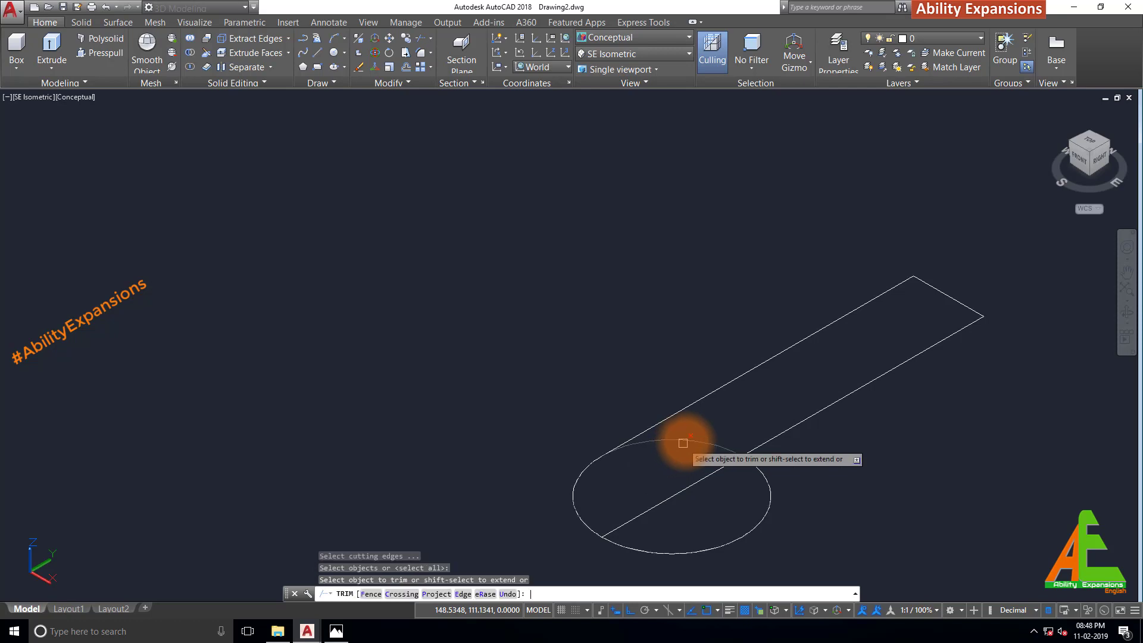
left_click(686, 441)
left_click(793, 529)
left_click(726, 509)
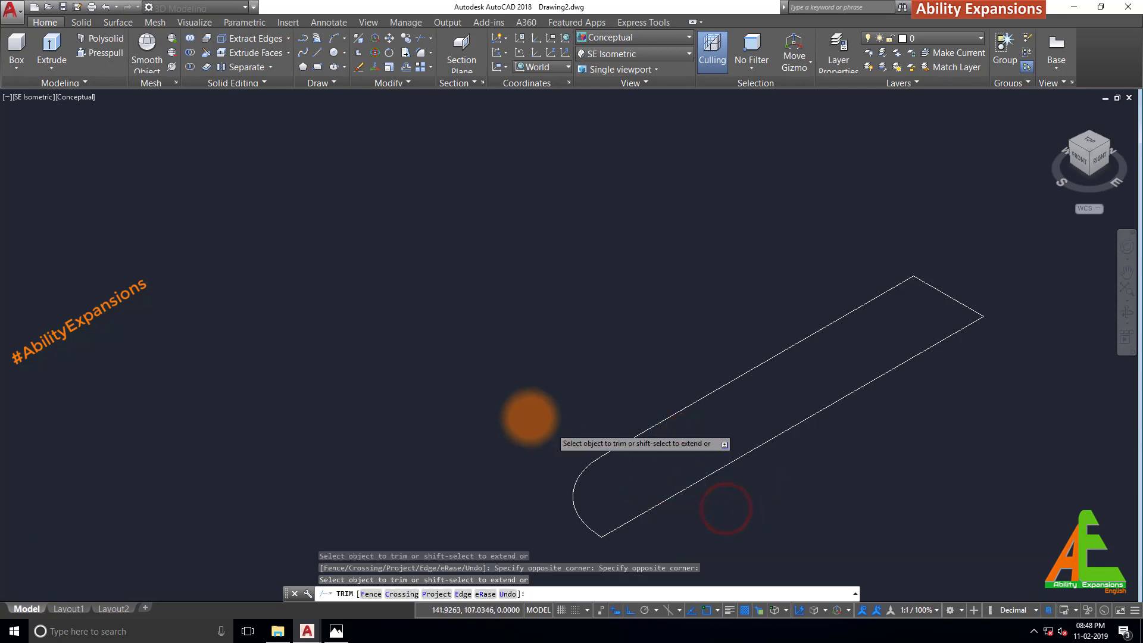
scroll(516, 399, "down", 5)
key("Escape")
Join the three lines and the quarter arc into a single closed polyline with PEDIT
scroll(590, 395, "up", 3)
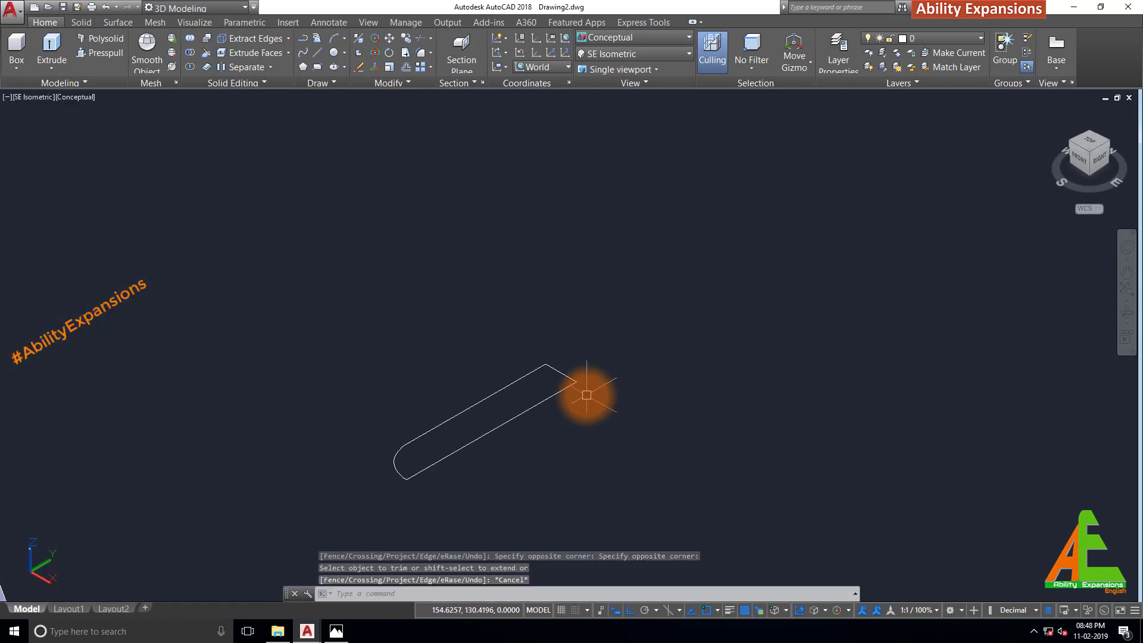
key("Return")
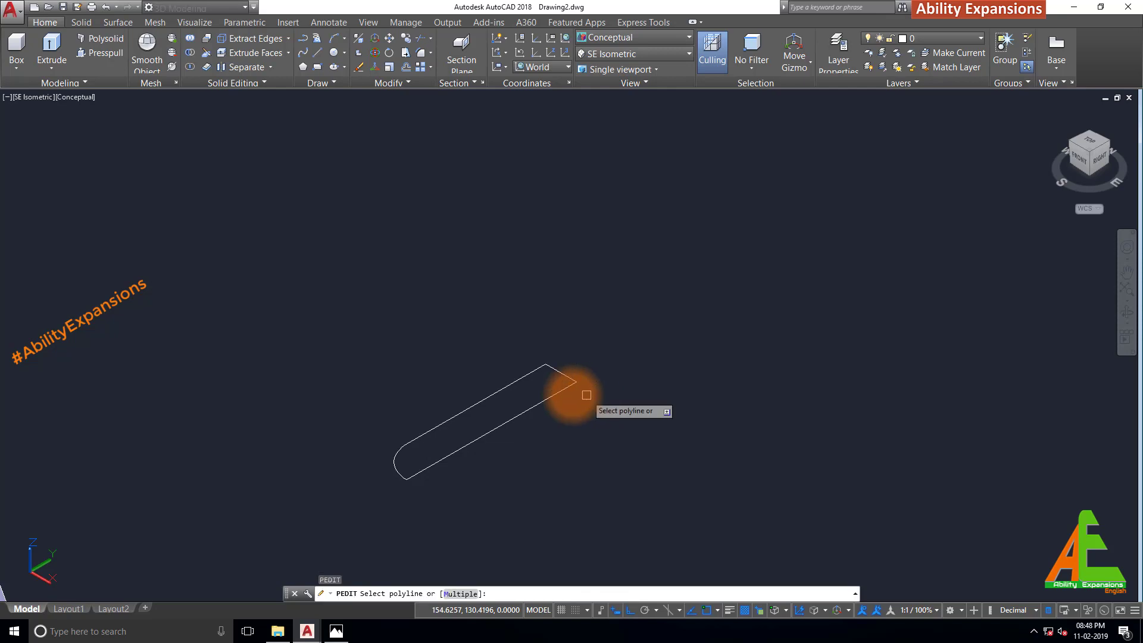
left_click(566, 390)
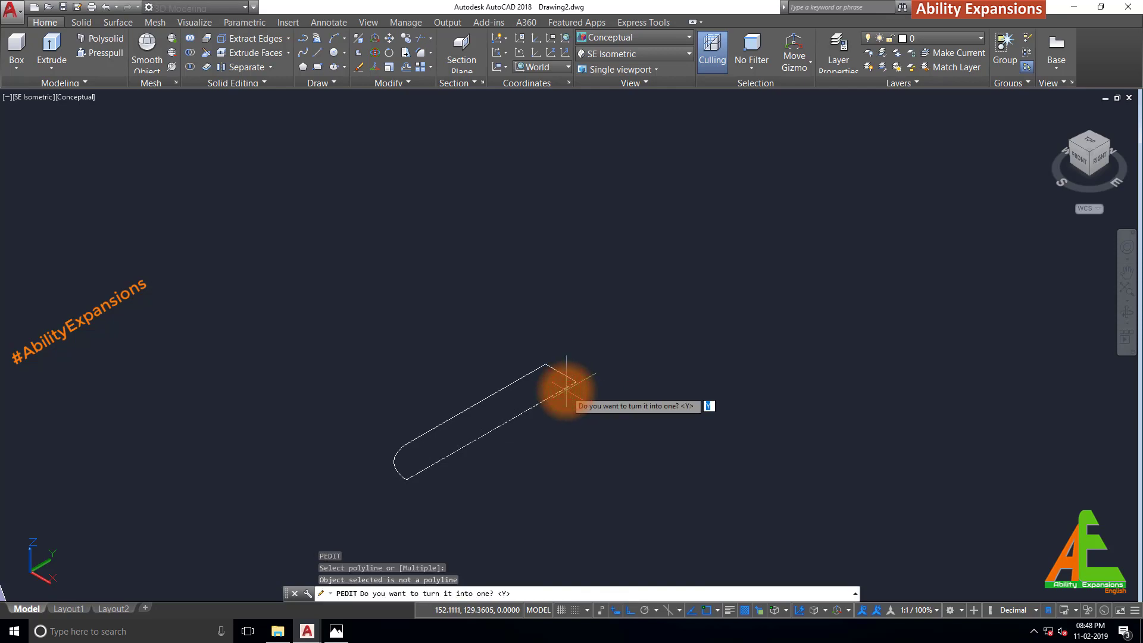
key("Return")
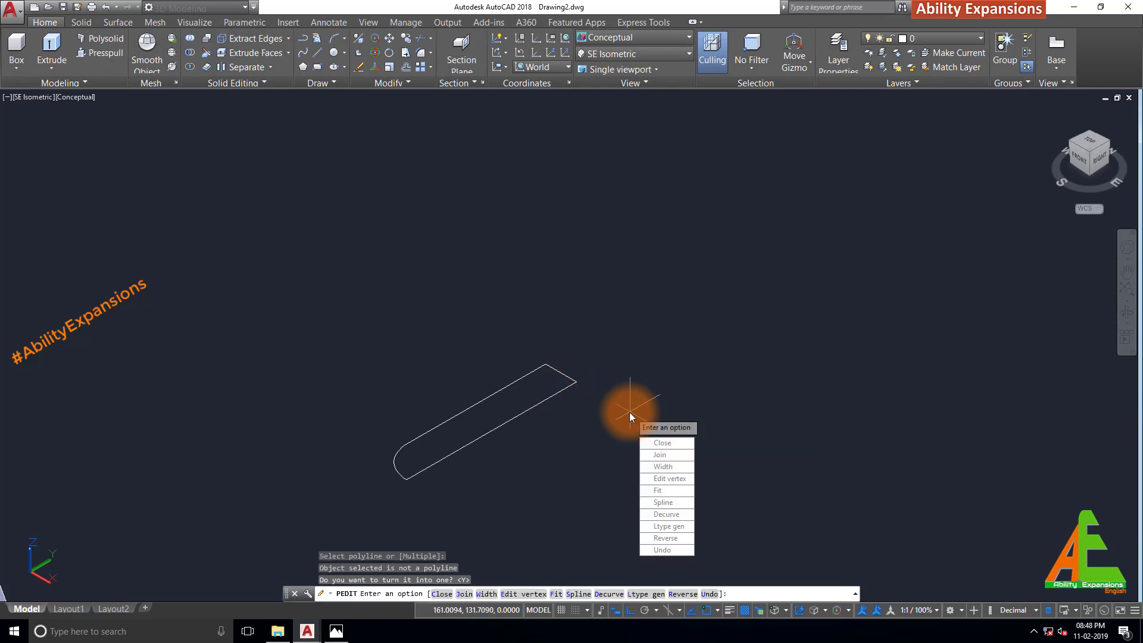
type("j")
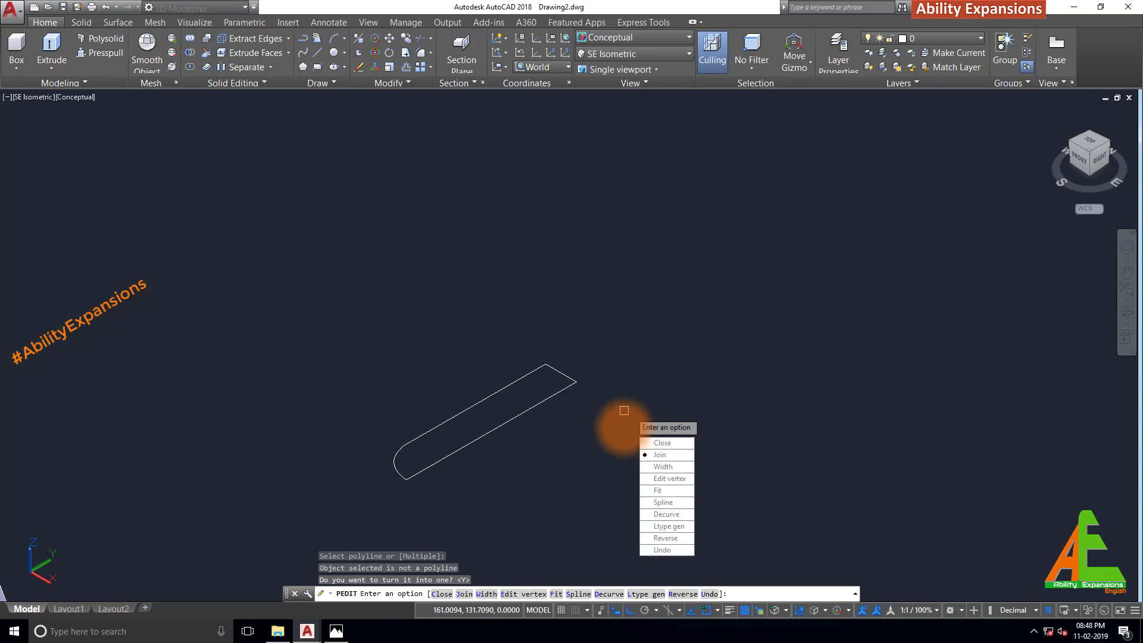
key("Return")
left_click(630, 508)
left_click(323, 308)
key("Return")
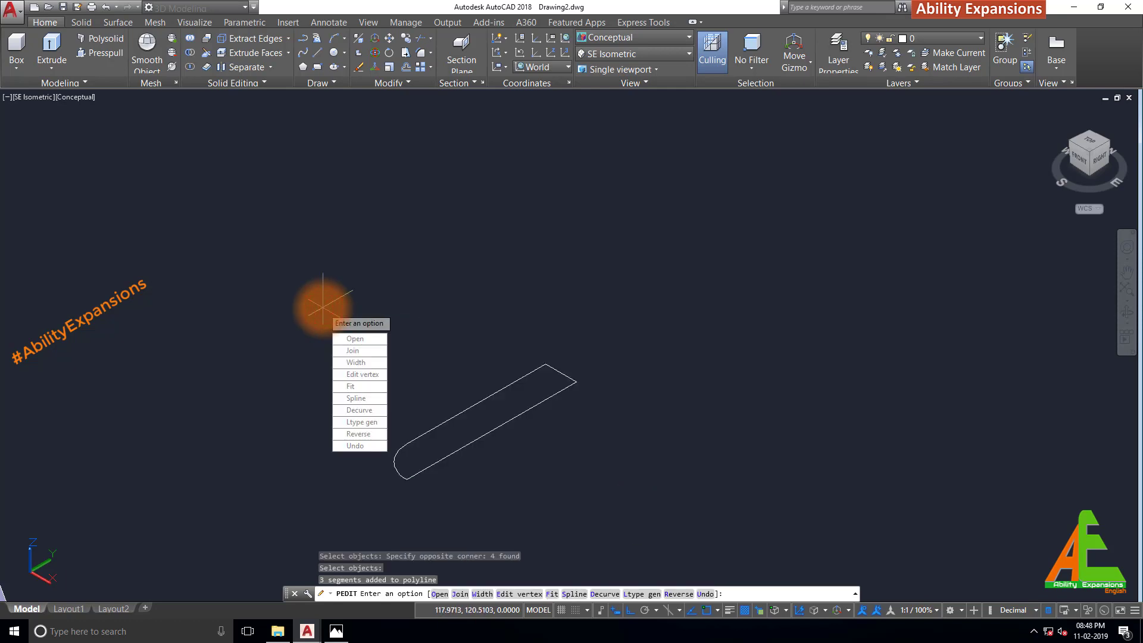
key("Return")
key("Return")
key("Escape")
Revolve the closed profile 360 degrees about its long straight edge starting at the arc's tip to make a round-ended pin
type("re")
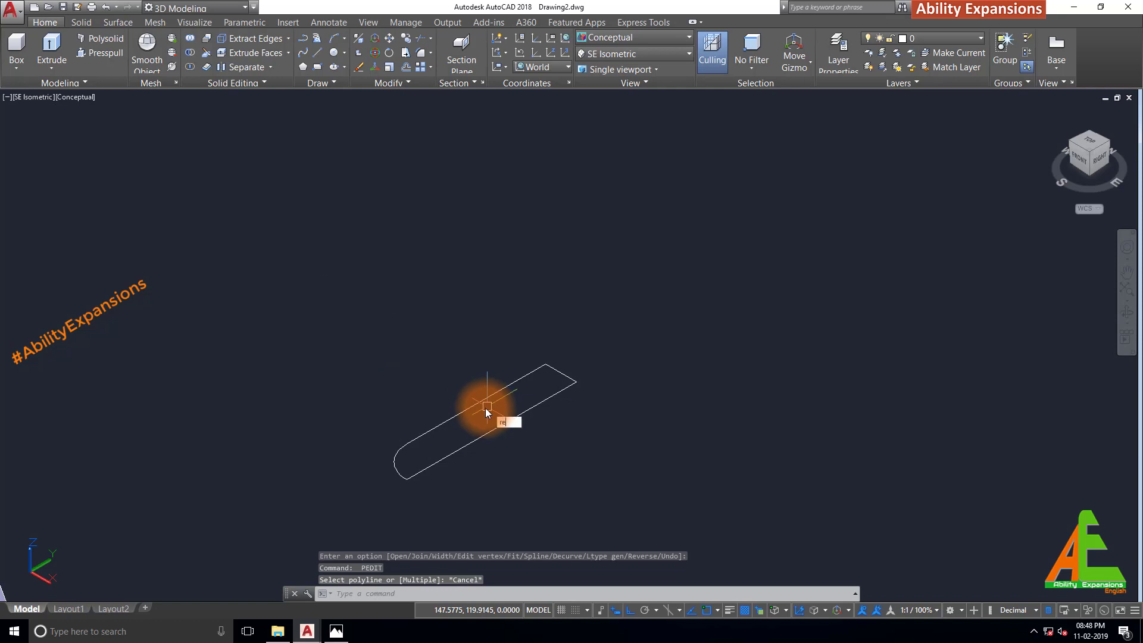
type("v")
key("Return")
left_click(489, 431)
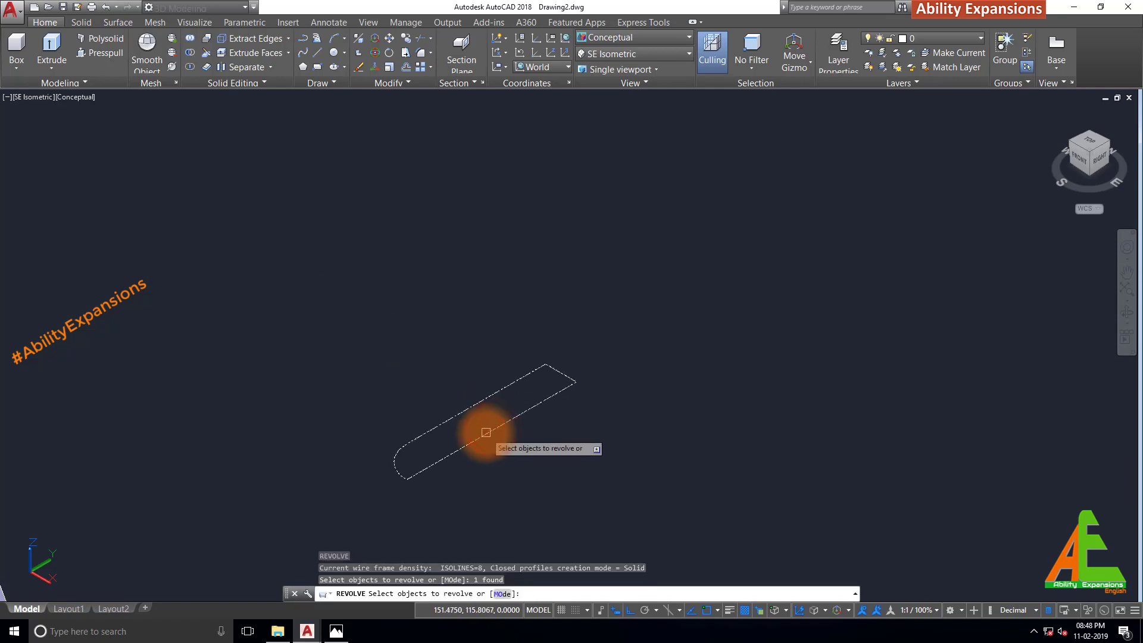
key("Return")
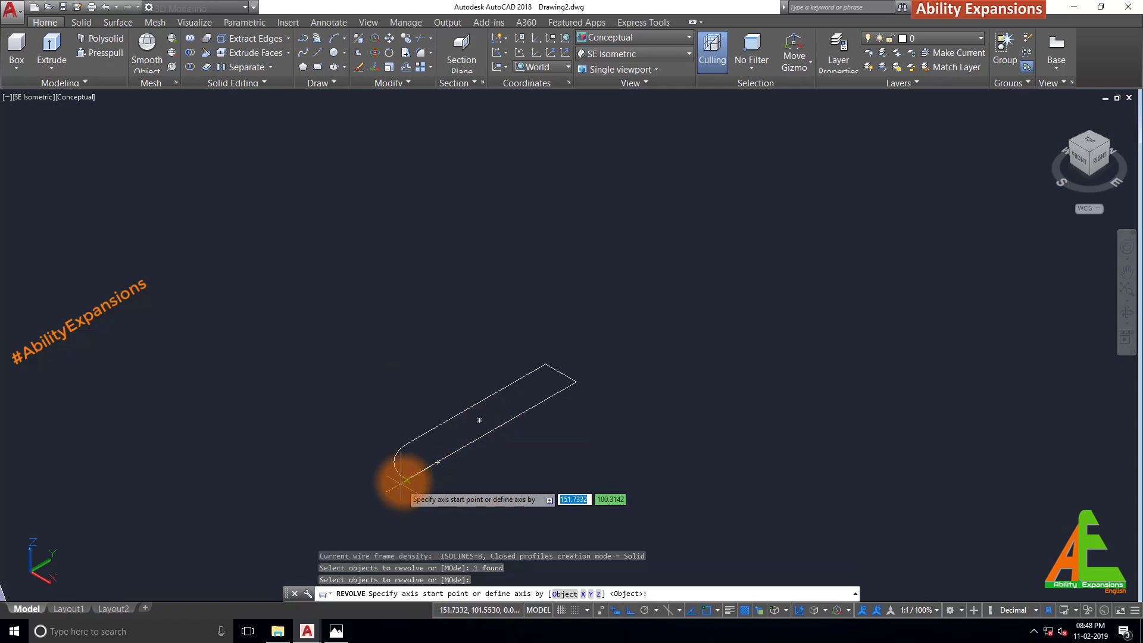
left_click(406, 479)
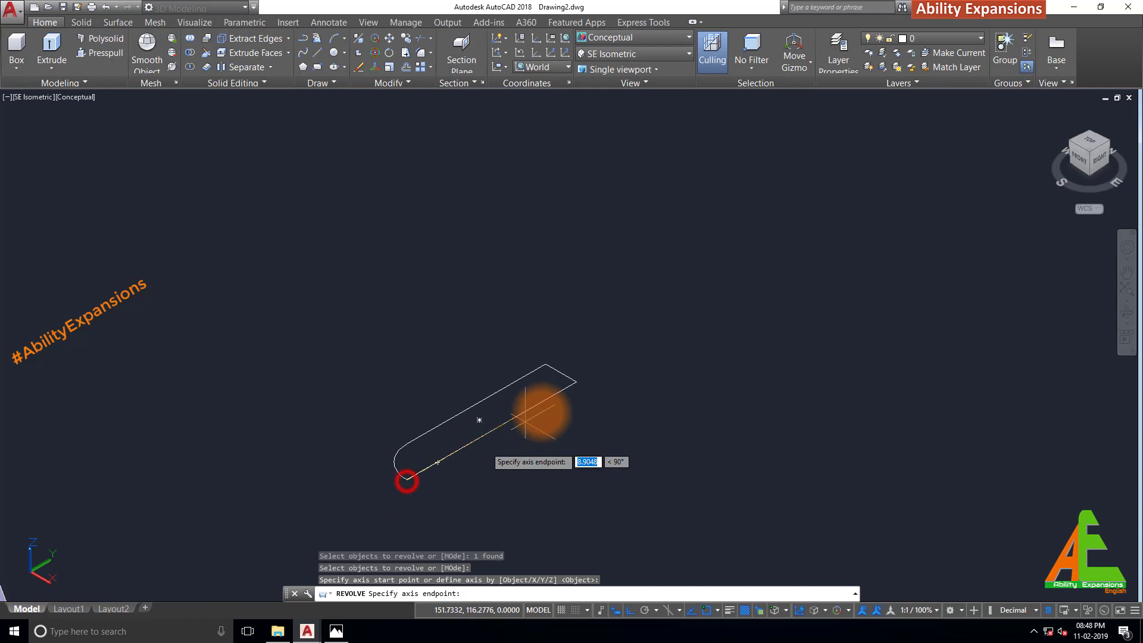
left_click(576, 381)
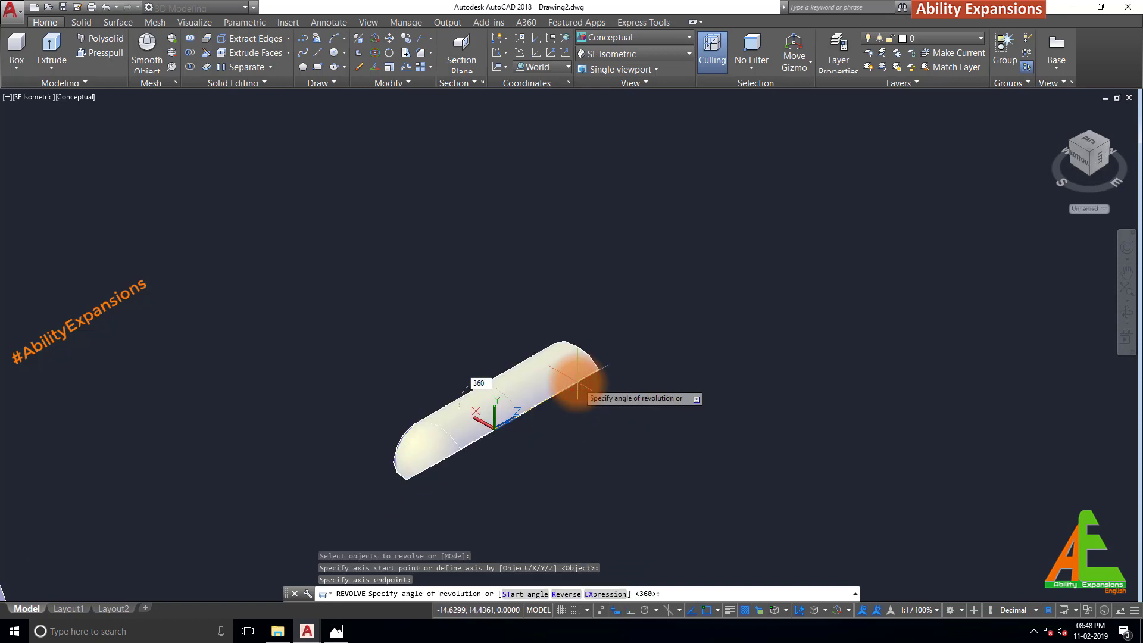
key("Return")
key("Escape")
key("Escape")
key("Escape")
Rotate the round-ended pin 90 degrees with ROTATE3D about the X axis through the centre of its flat end
type("ro")
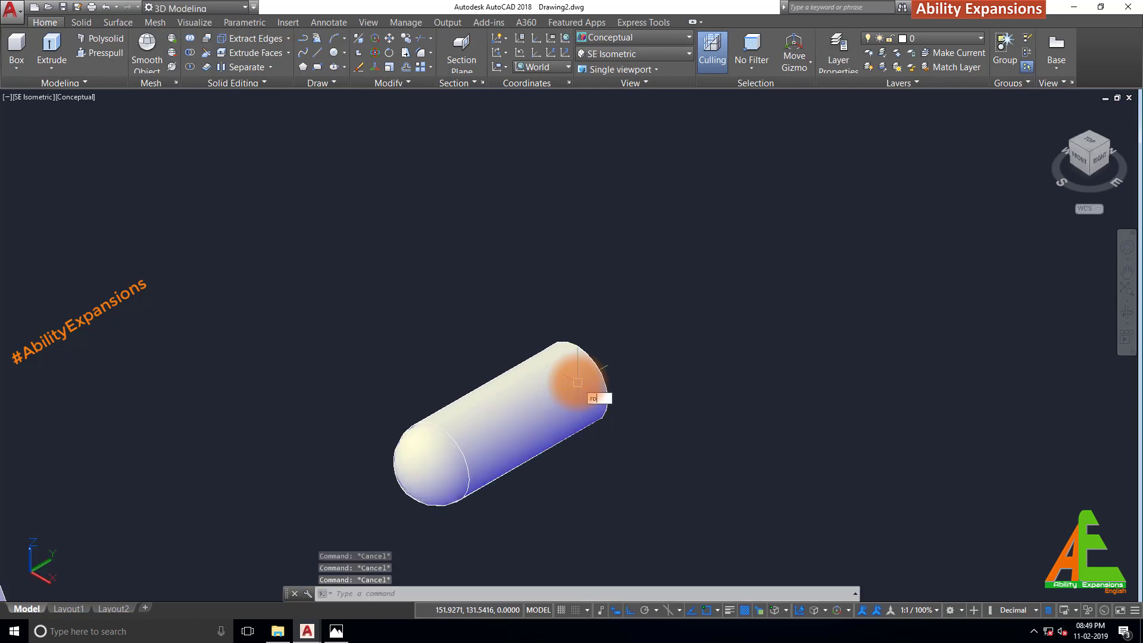
type("tate3d")
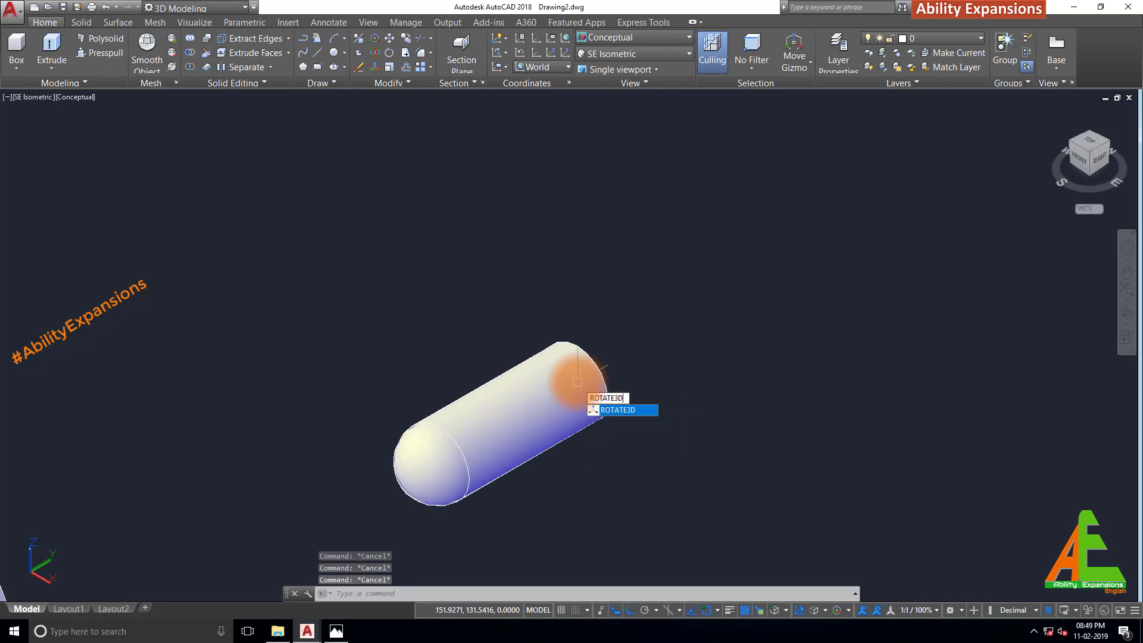
key("Return")
left_click(602, 381)
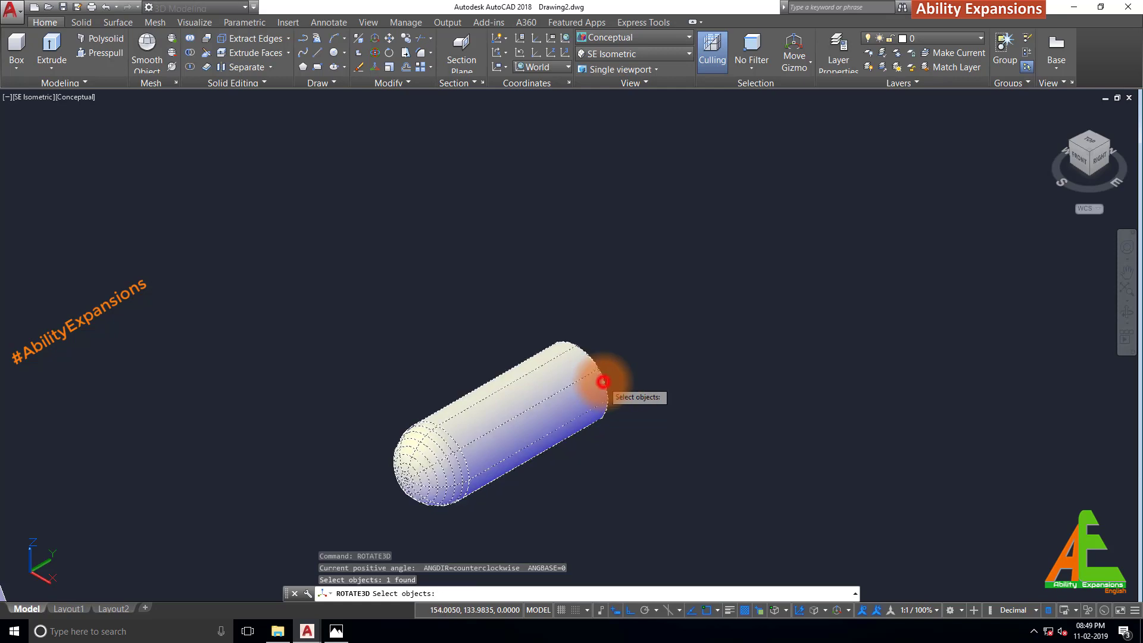
key("Return")
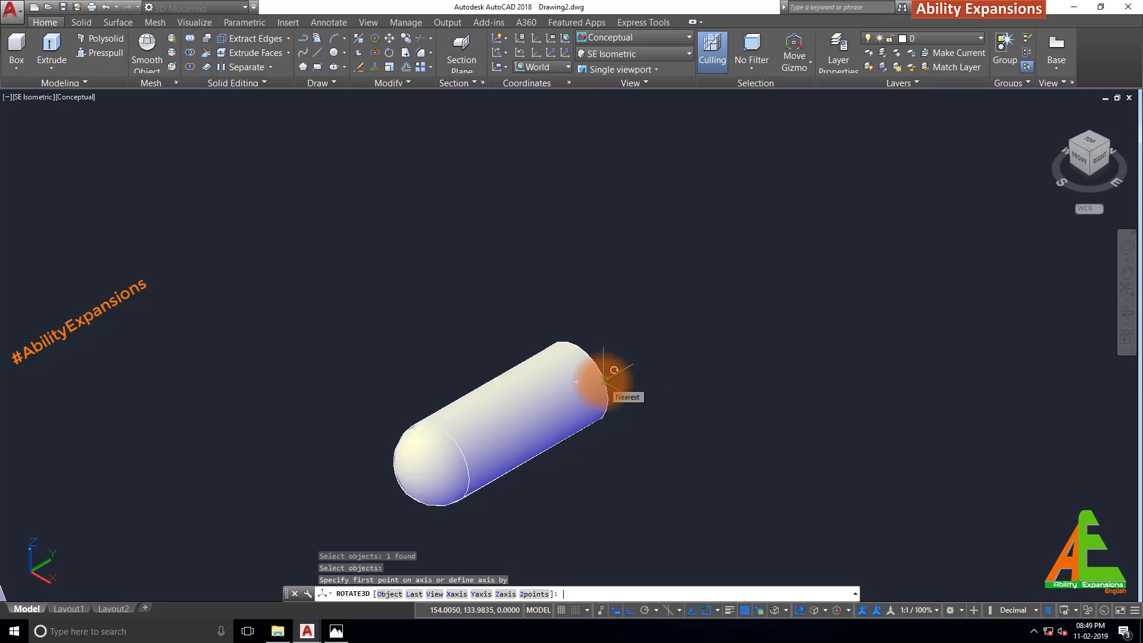
type("x")
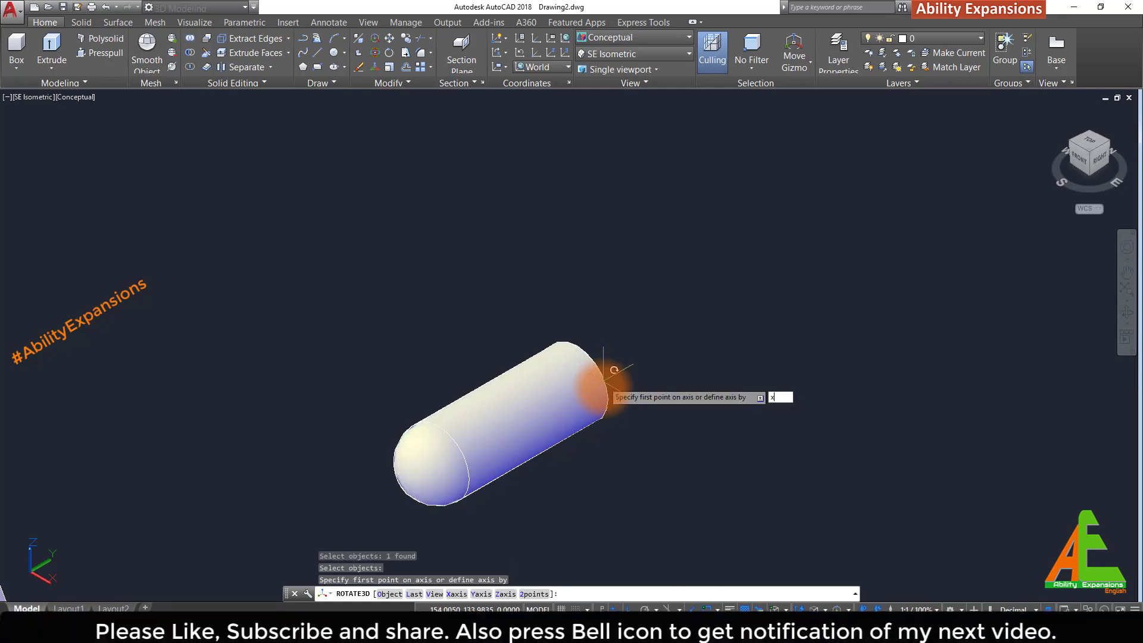
key("Return")
left_click(577, 381)
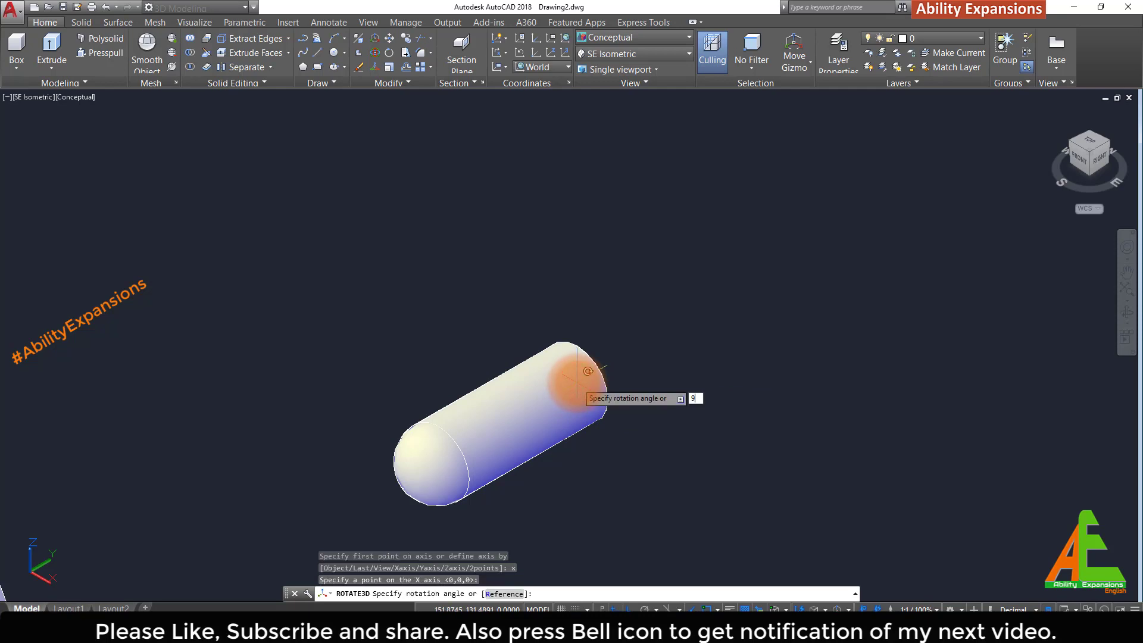
type("90")
key("Return")
scroll(651, 396, "down", 4)
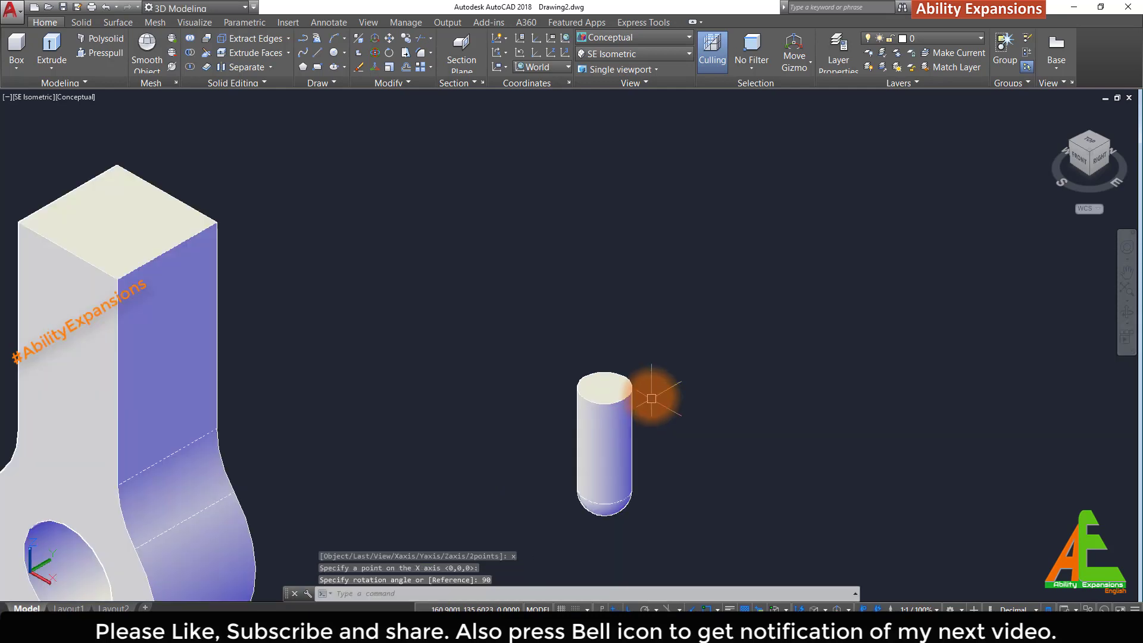
scroll(645, 401, "up", 1)
key("Escape")
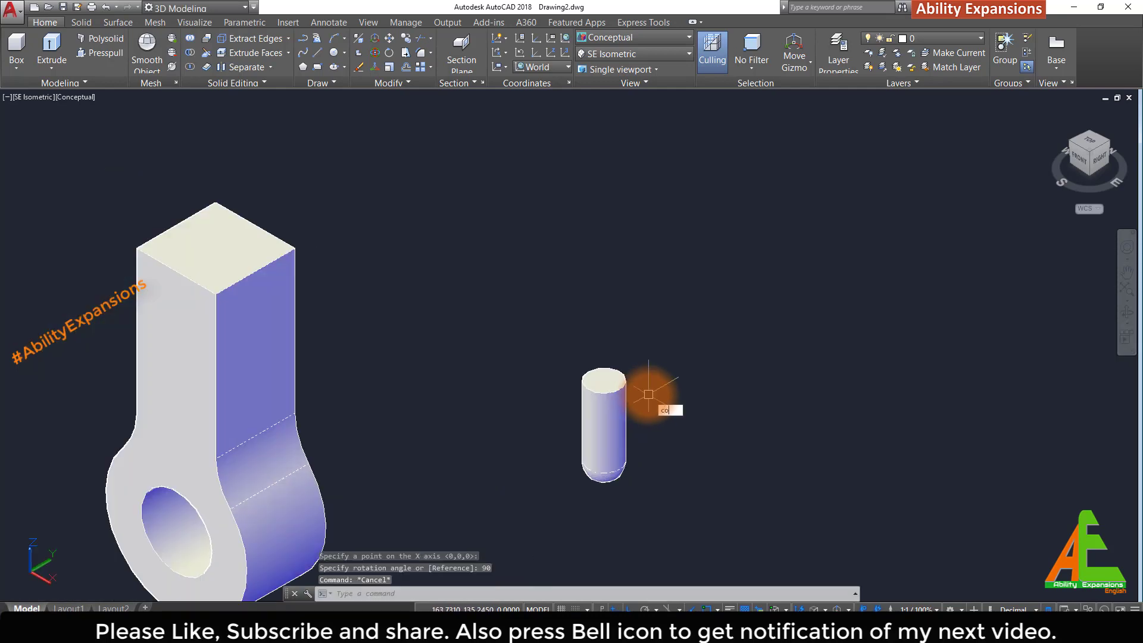
Copy the pin from the centre of its flat face to all four corners of the shank's top face
type("co")
key("Return")
left_click(619, 388)
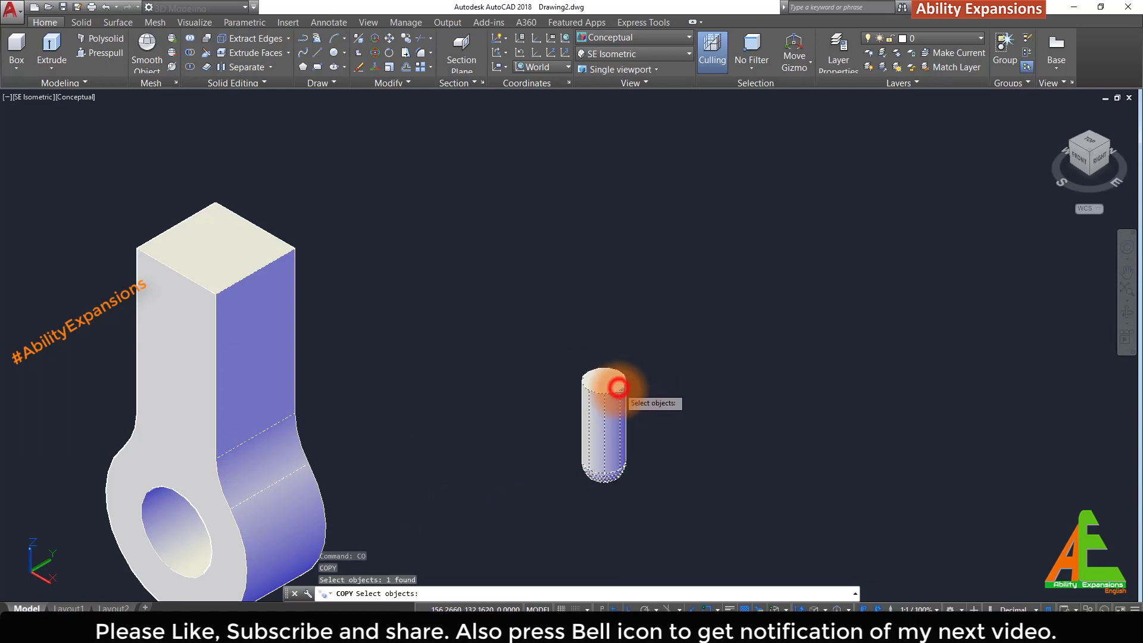
key("Return")
left_click(604, 380)
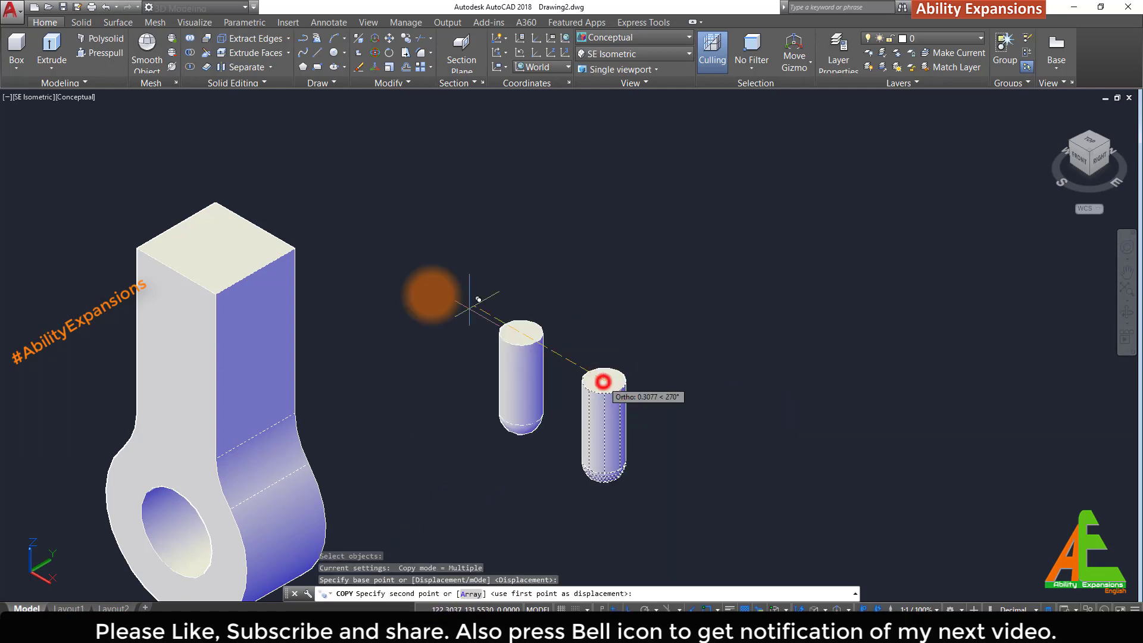
left_click(214, 204)
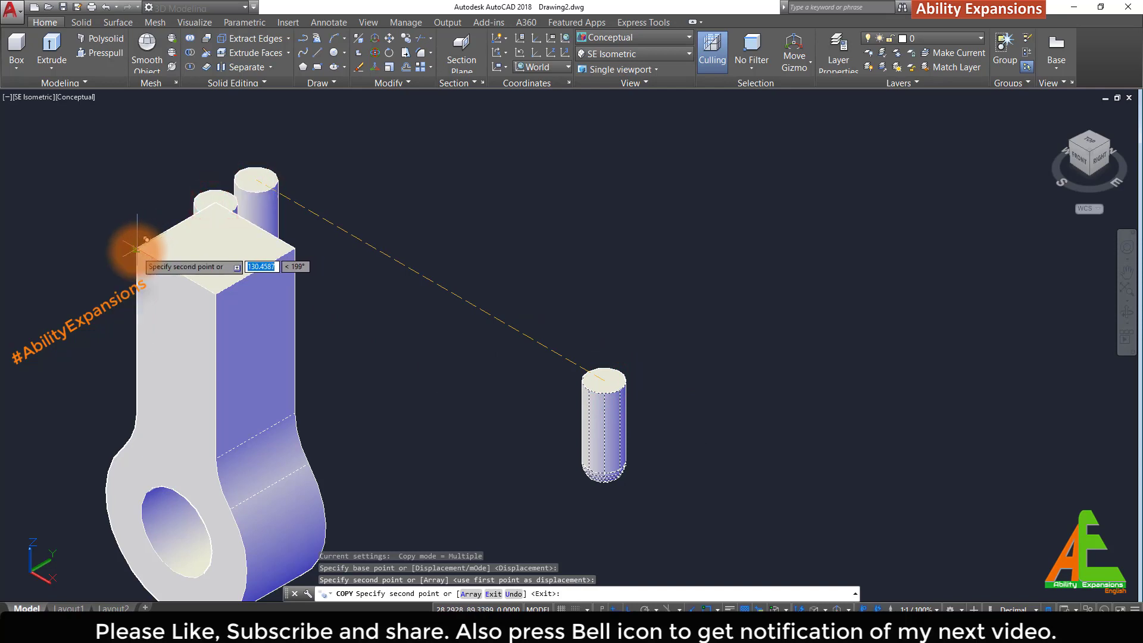
left_click(137, 246)
left_click(292, 250)
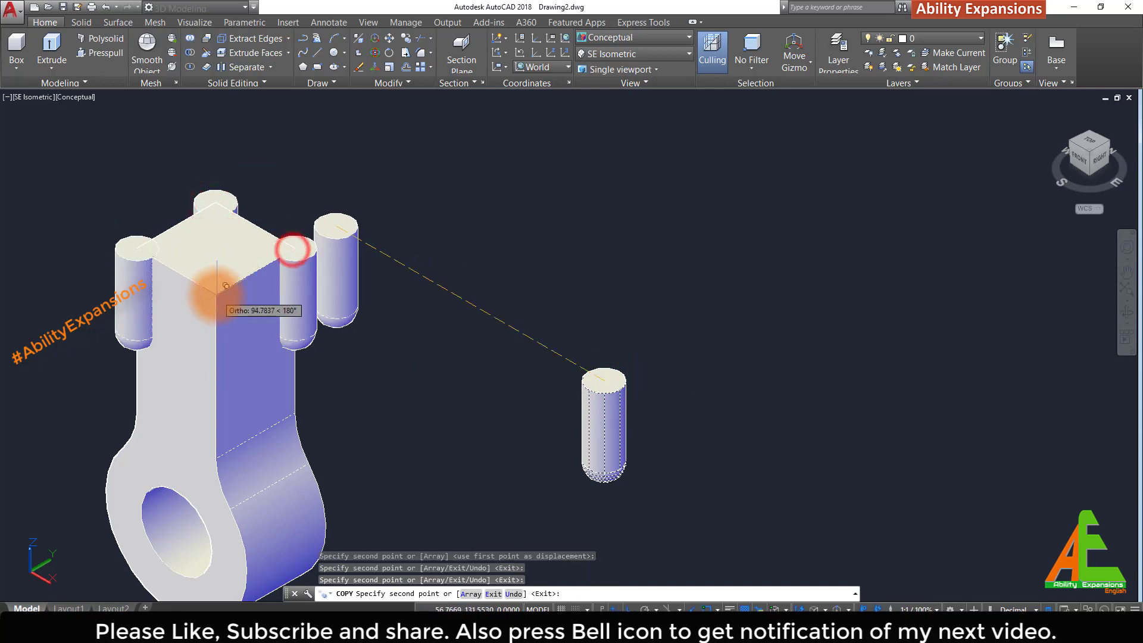
middle_click_drag(369, 364, 395, 369, "shift")
left_click(228, 318)
key("Return")
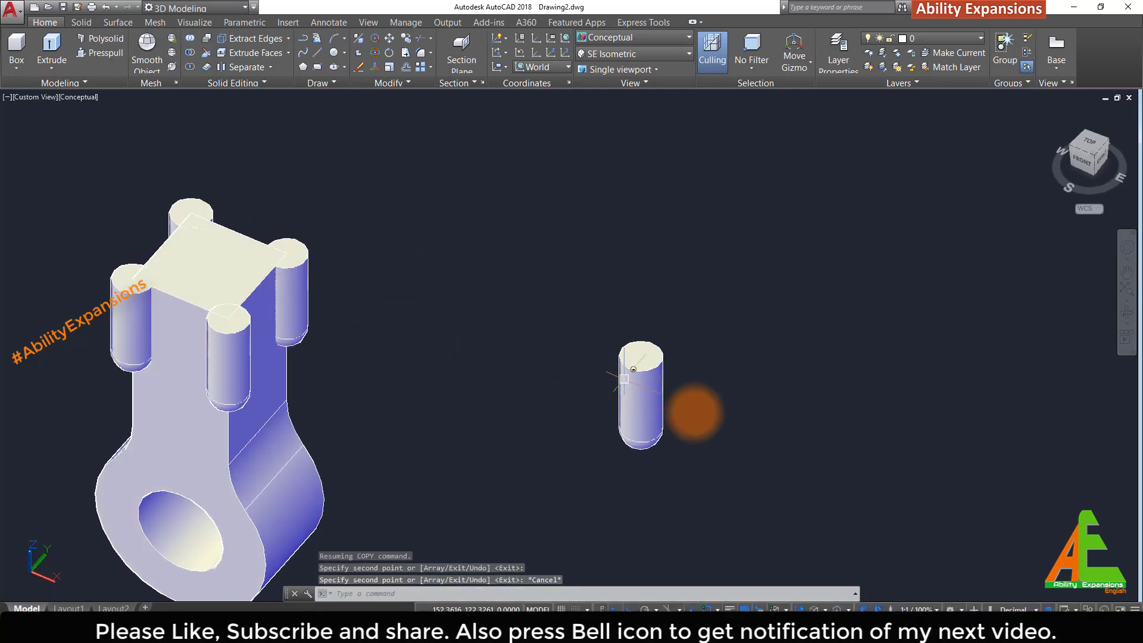
Erase the original pin standing beside the eye bolt
left_click(741, 447)
left_click(556, 276)
type("E")
key("Return")
Subtract the four round-ended corner pins from the eye bolt solid
type("su")
key("Return")
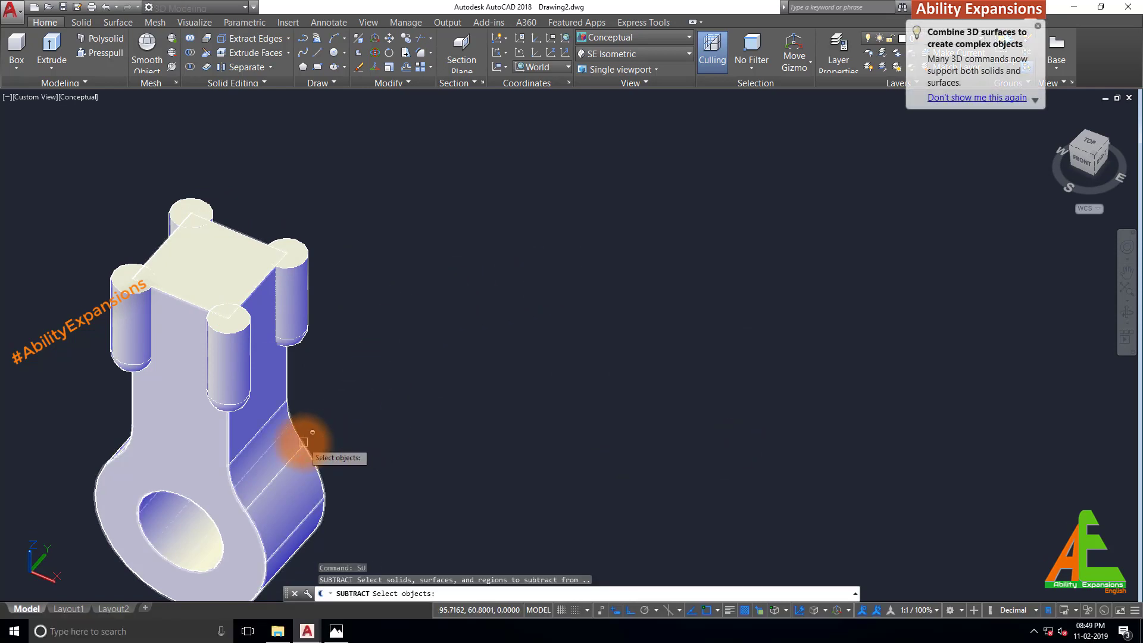
left_click(302, 442)
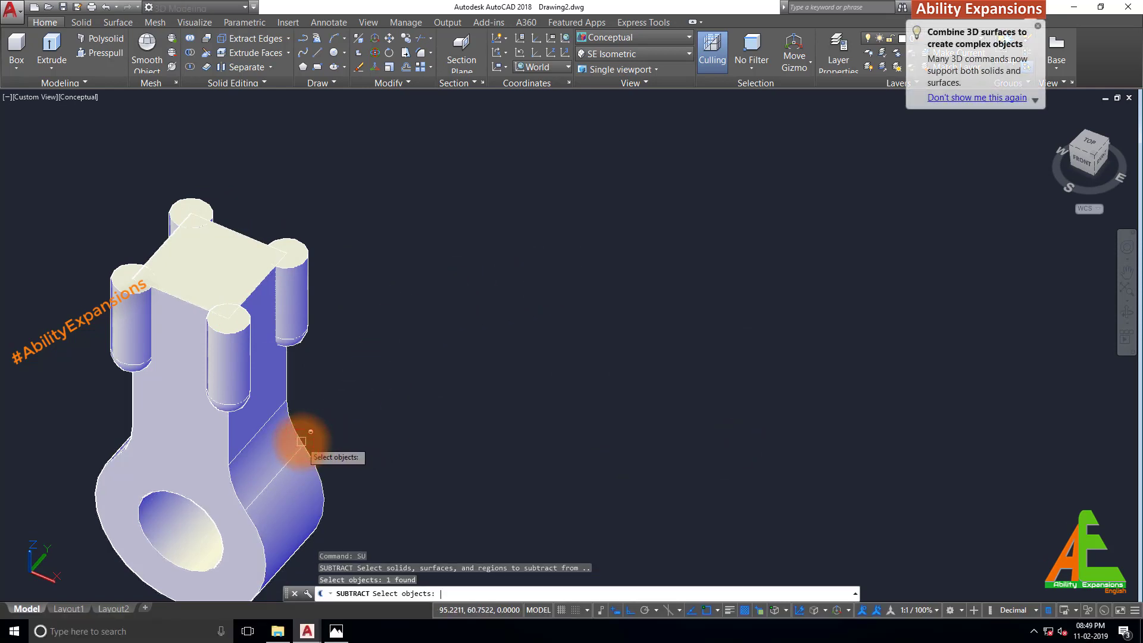
key("Return")
left_click(293, 326)
left_click(204, 201)
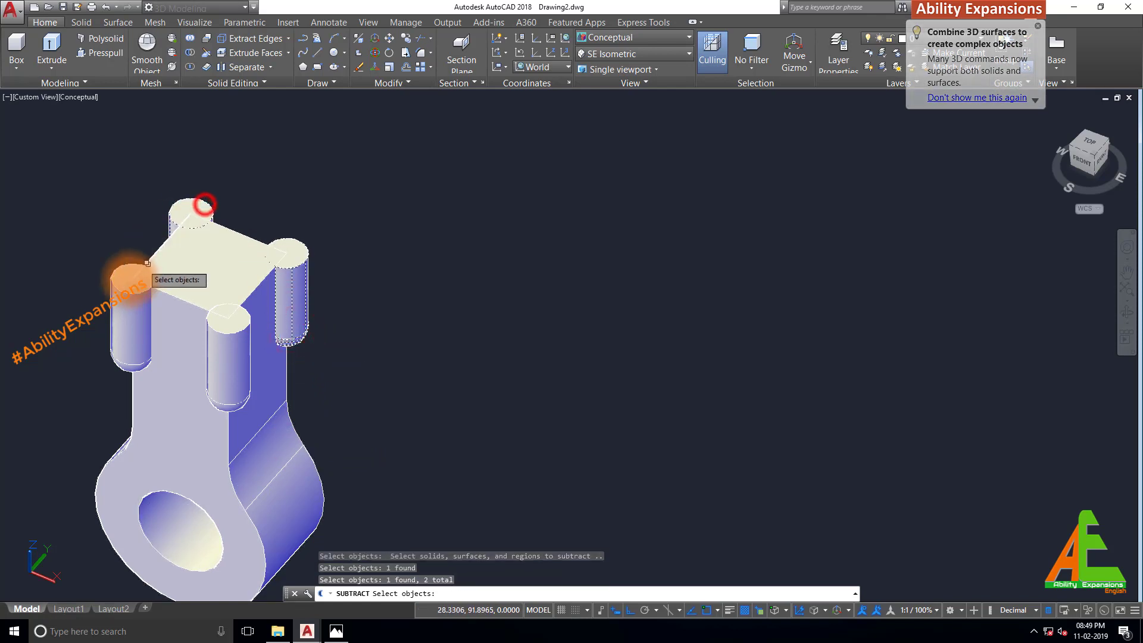
left_click(111, 288)
left_click(237, 326)
left_click(264, 338)
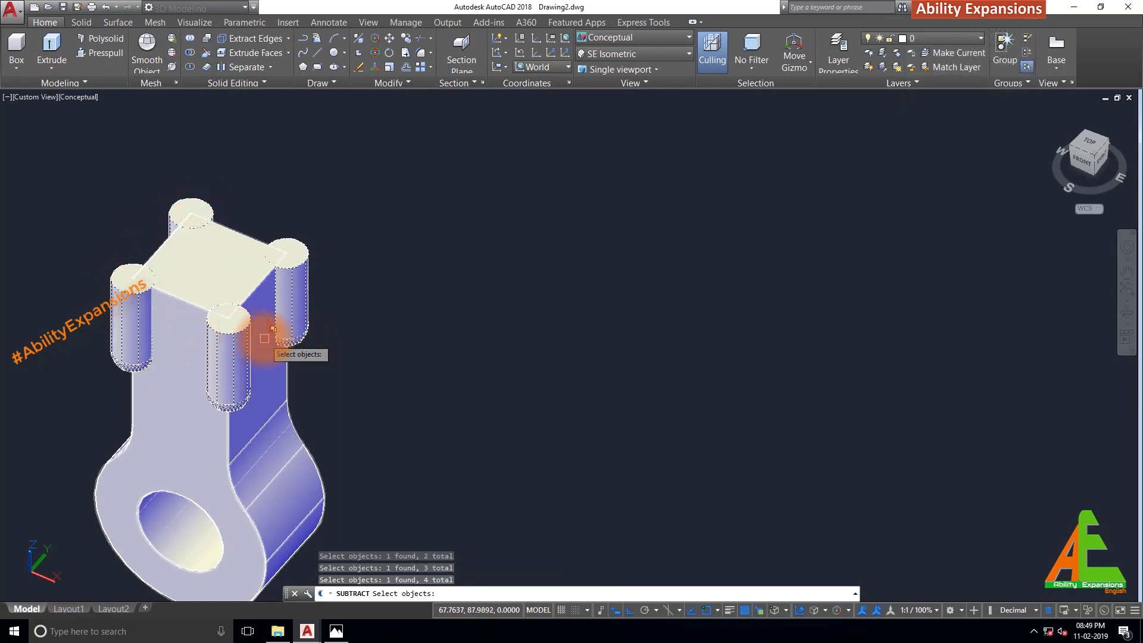
key("Return")
Switch to the SE Isometric view and draw a diagonal line across the shank's top face between the centres of two opposite corner cuts
left_click(613, 54)
left_click(604, 171)
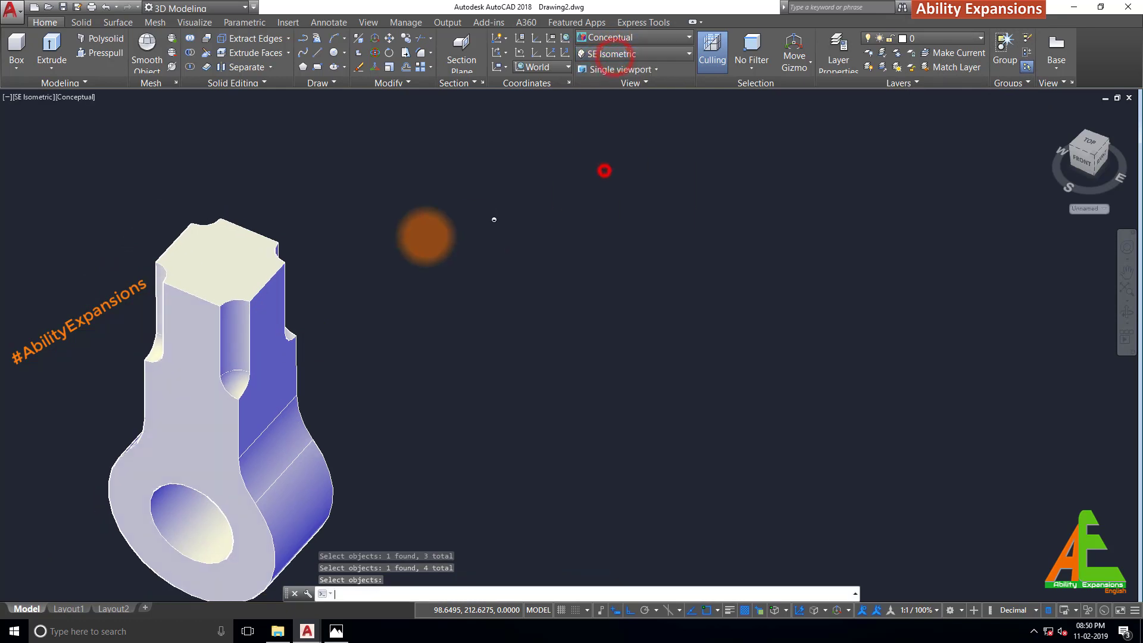
scroll(494, 220, "up", 5)
scroll(669, 268, "down", 1)
type("l")
key("Return")
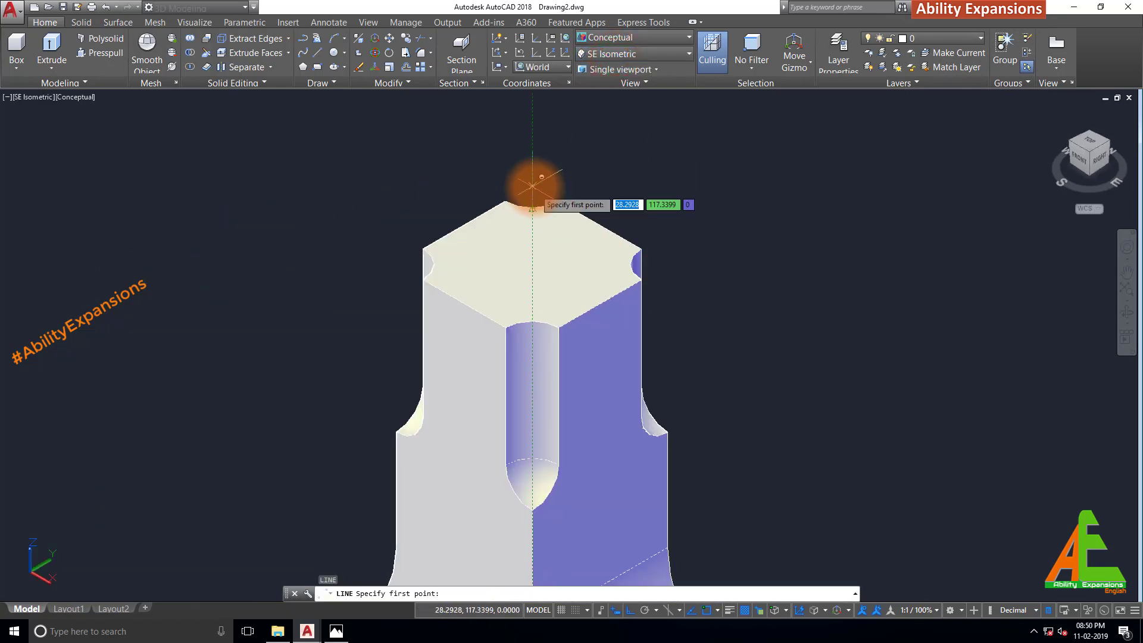
left_click(396, 264)
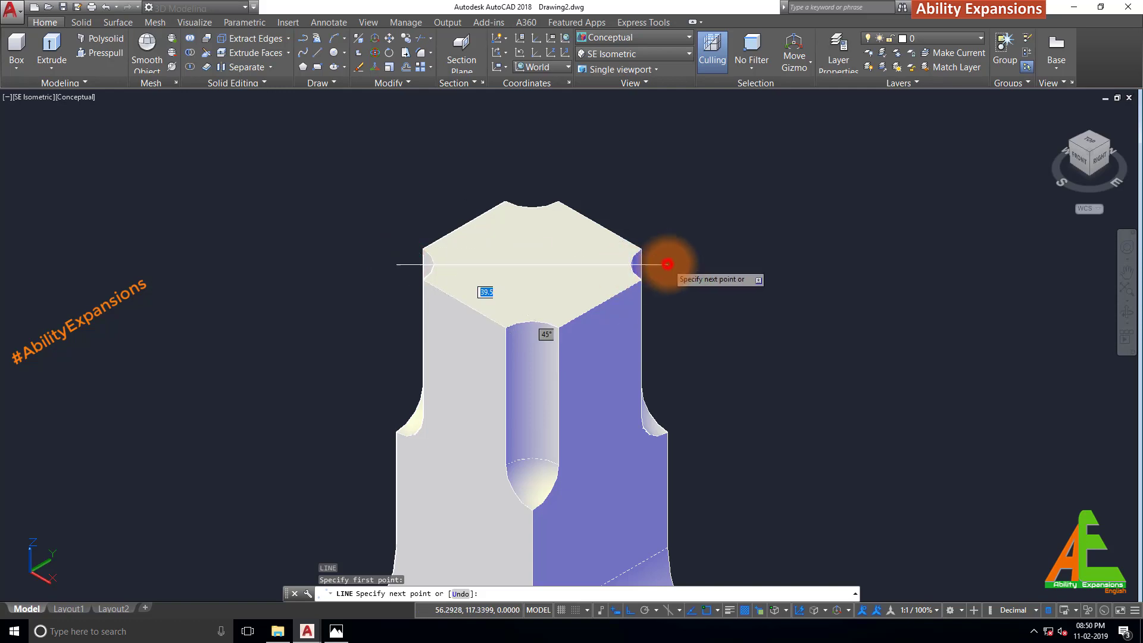
key("Escape")
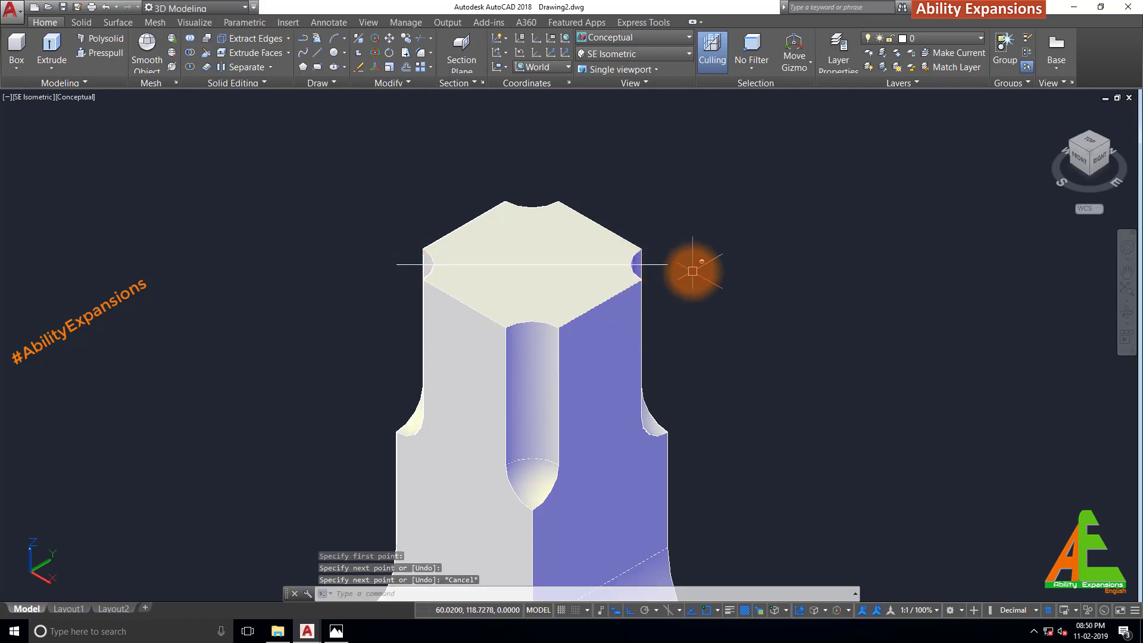
Check the stud's dimensions in the reference drawing and draw a 25 mm diameter circle on the shank's top face, centred on the diagonal's midpoint
left_click(336, 630)
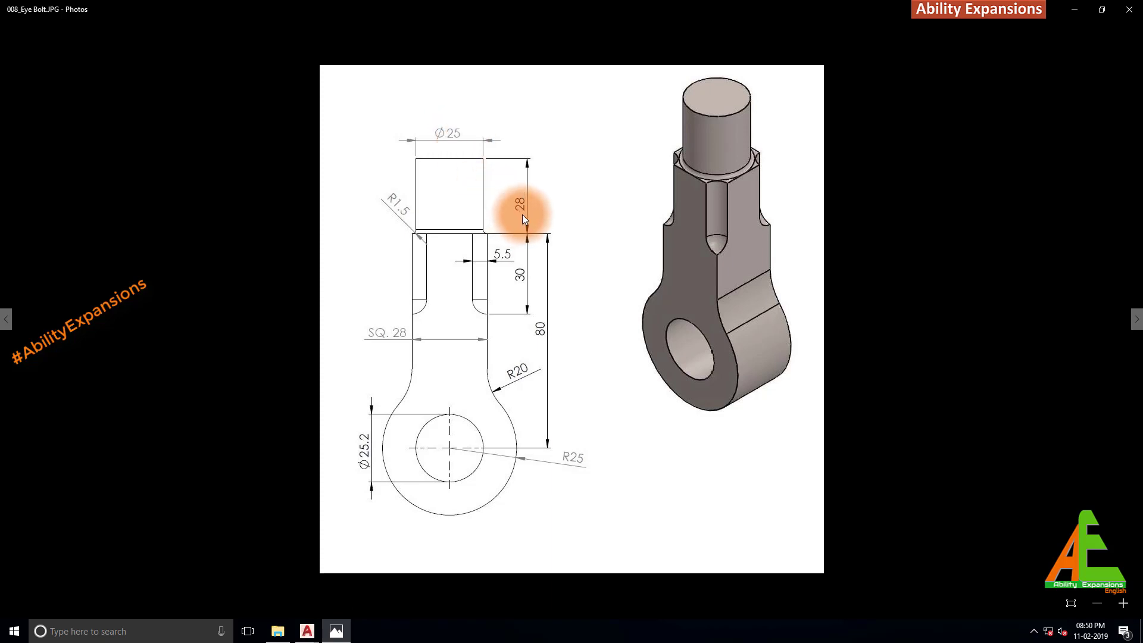
mouse_move(307, 631)
left_click(370, 581)
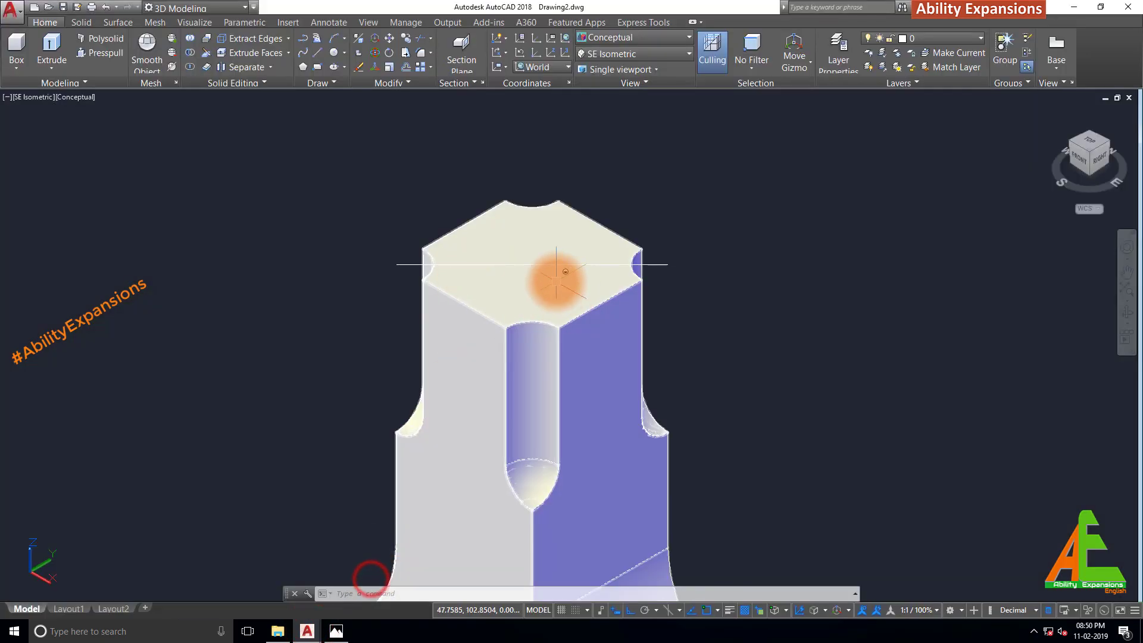
type("c")
key("Return")
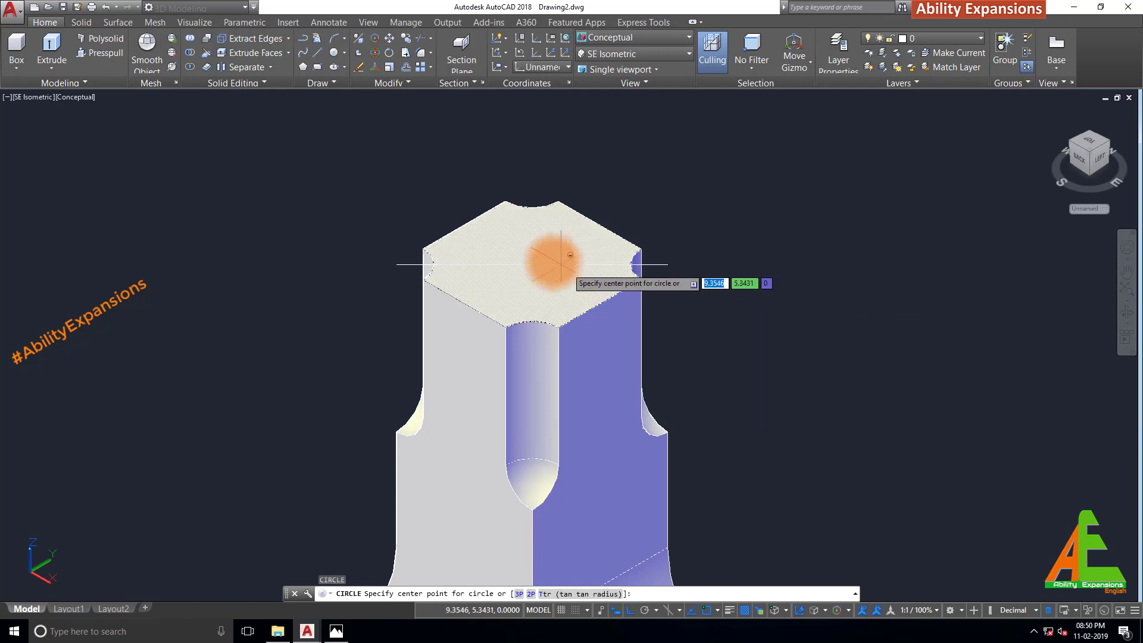
left_click(532, 263)
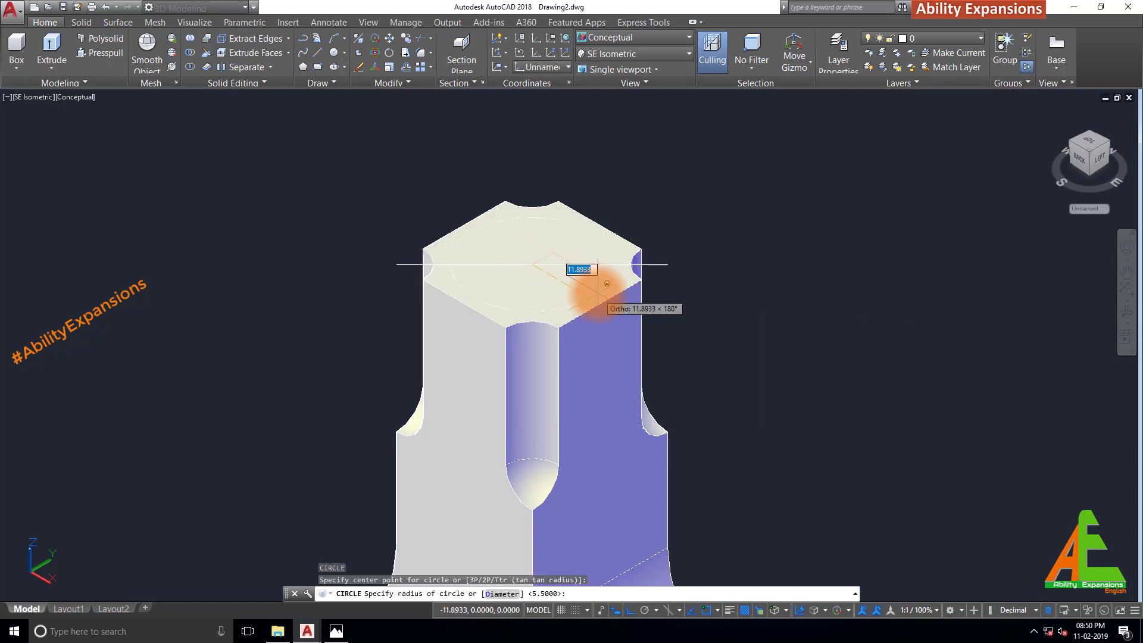
key("Return")
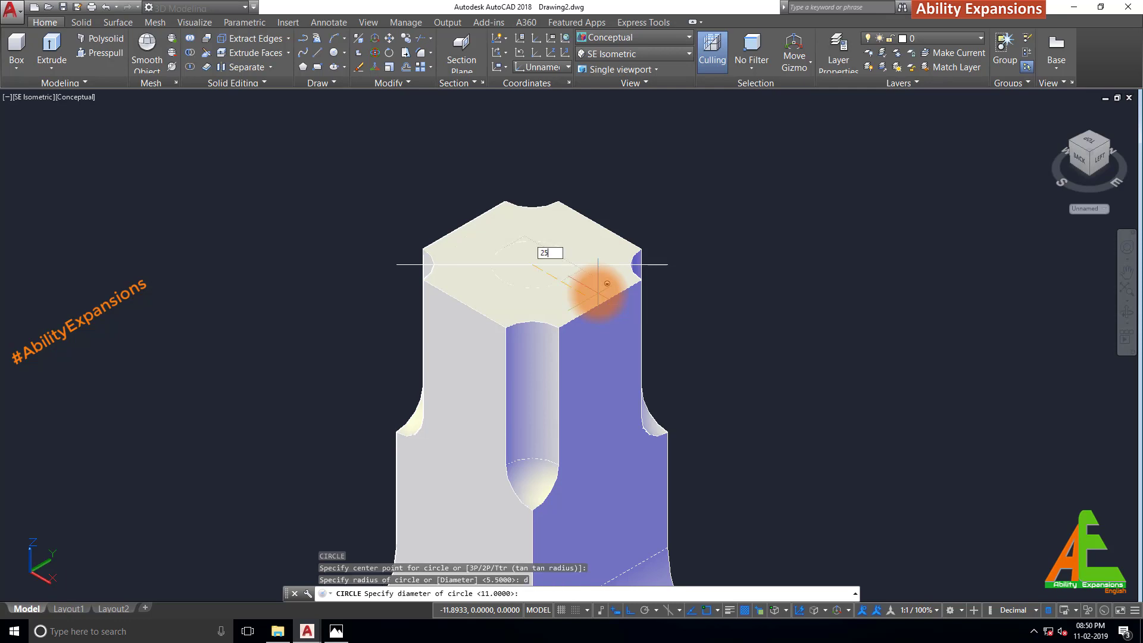
key("Return")
key("Escape")
Extrude the circle on the shank's top face upward by 28 mm
type("EXT")
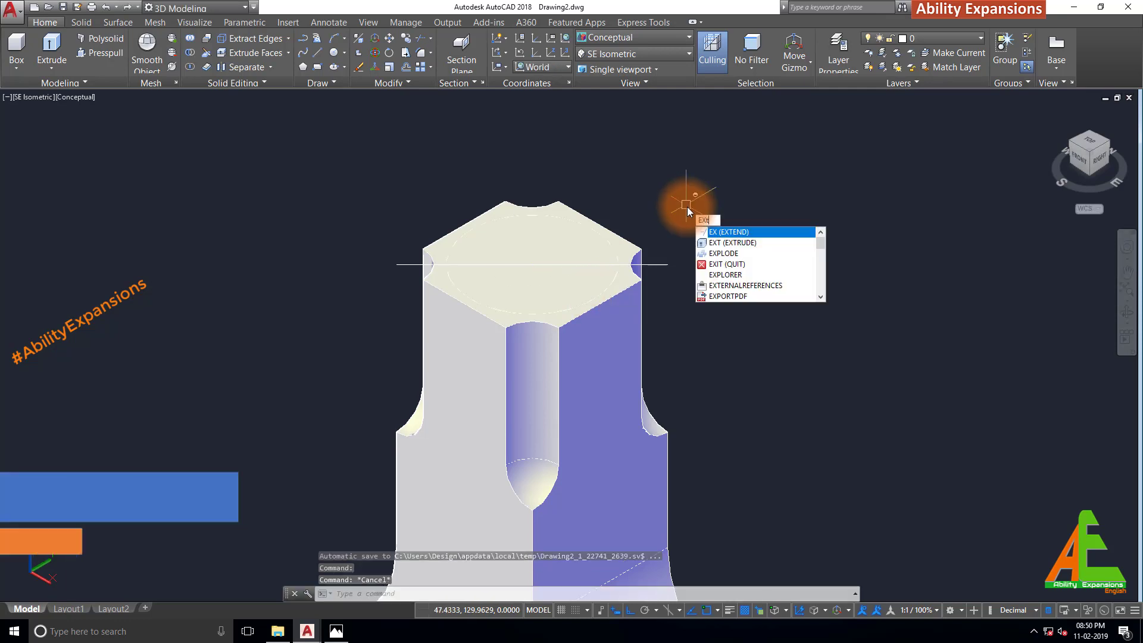
key("Return")
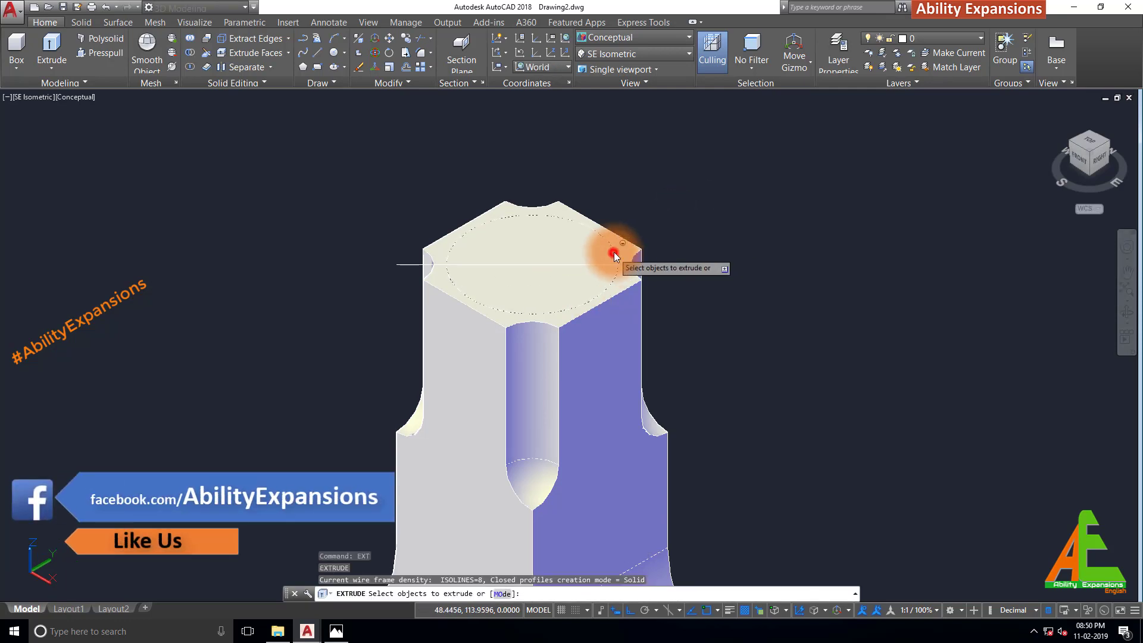
left_click(613, 249)
key("Return")
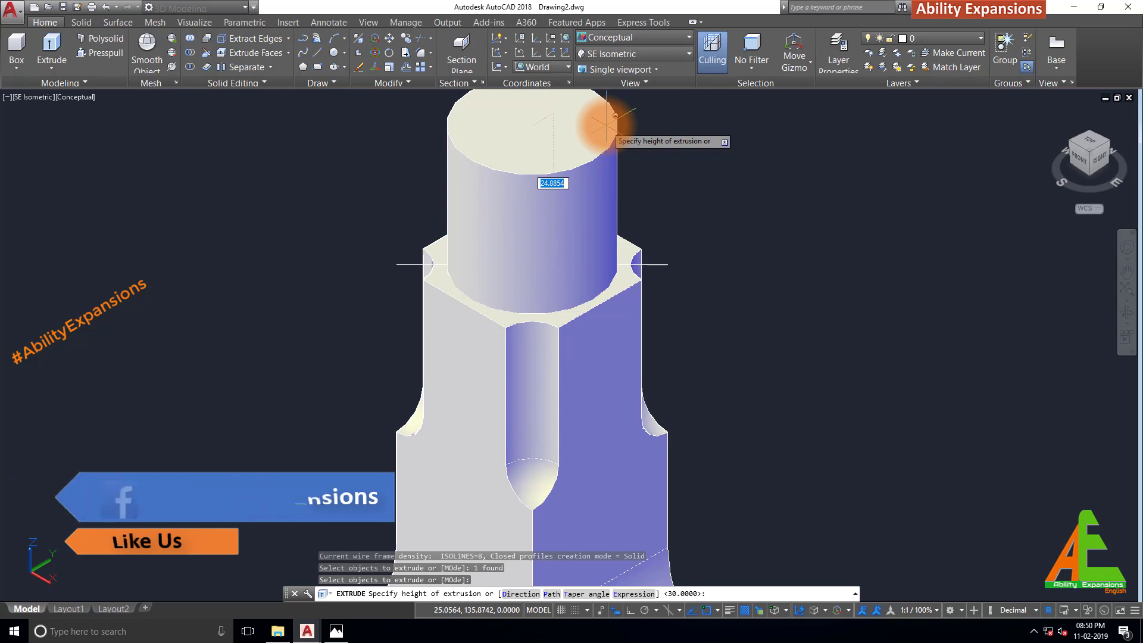
type("28")
key("Return")
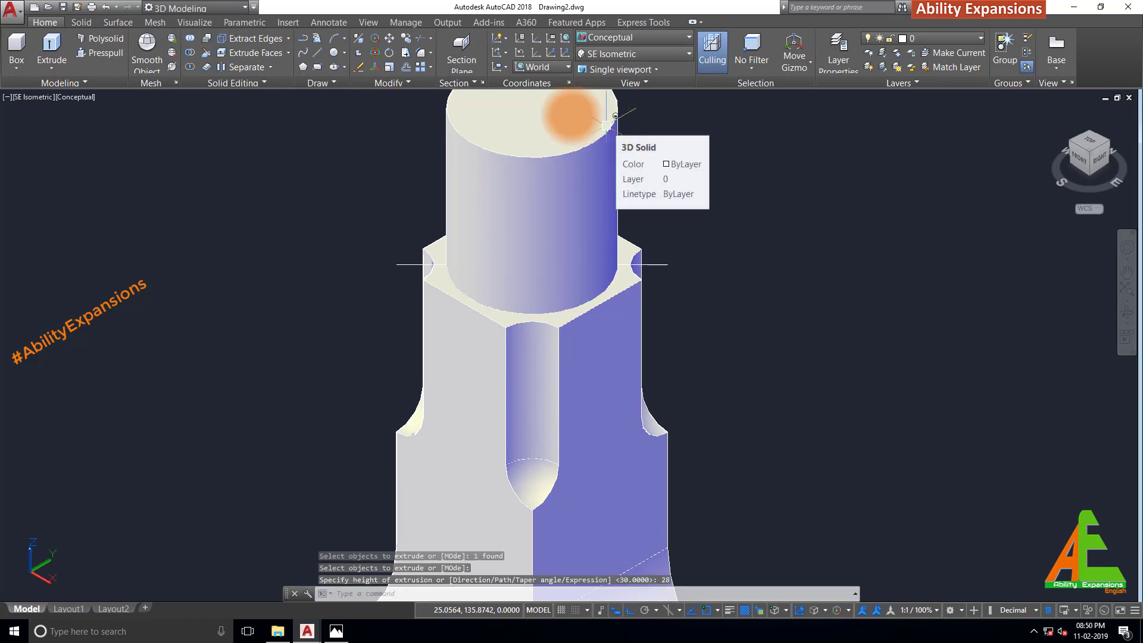
Erase the diagonal construction line on the shank's top face
left_click(658, 263)
type("E")
key("Return")
scroll(658, 260, "down", 5)
scroll(684, 297, "up", 2)
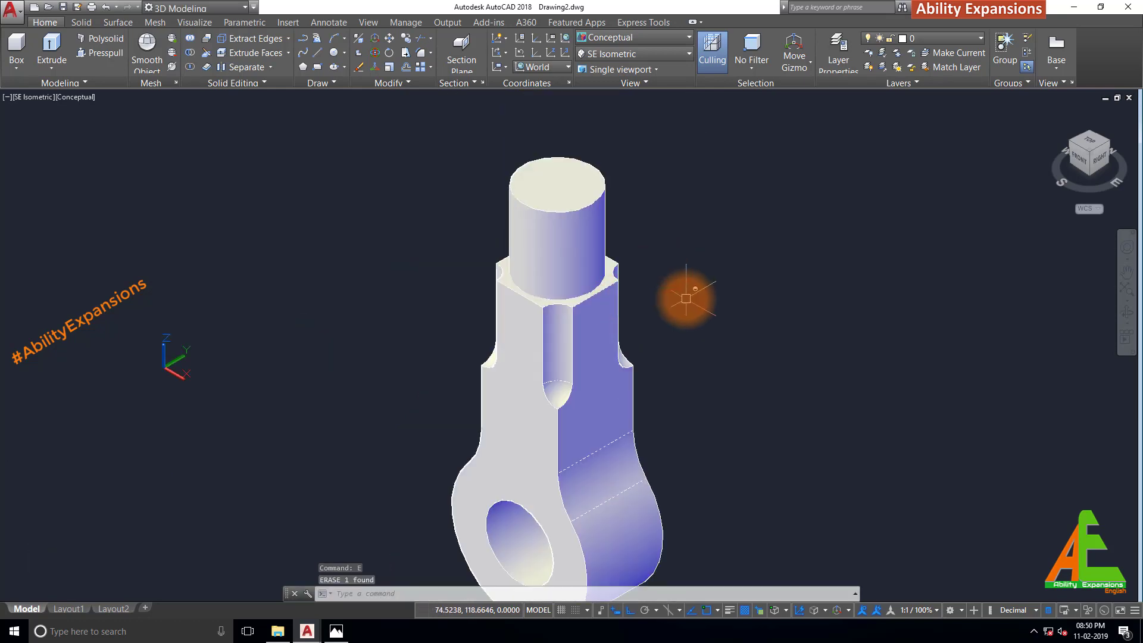
Union the cylindrical stud with the eye bolt body into one solid
type("UNI")
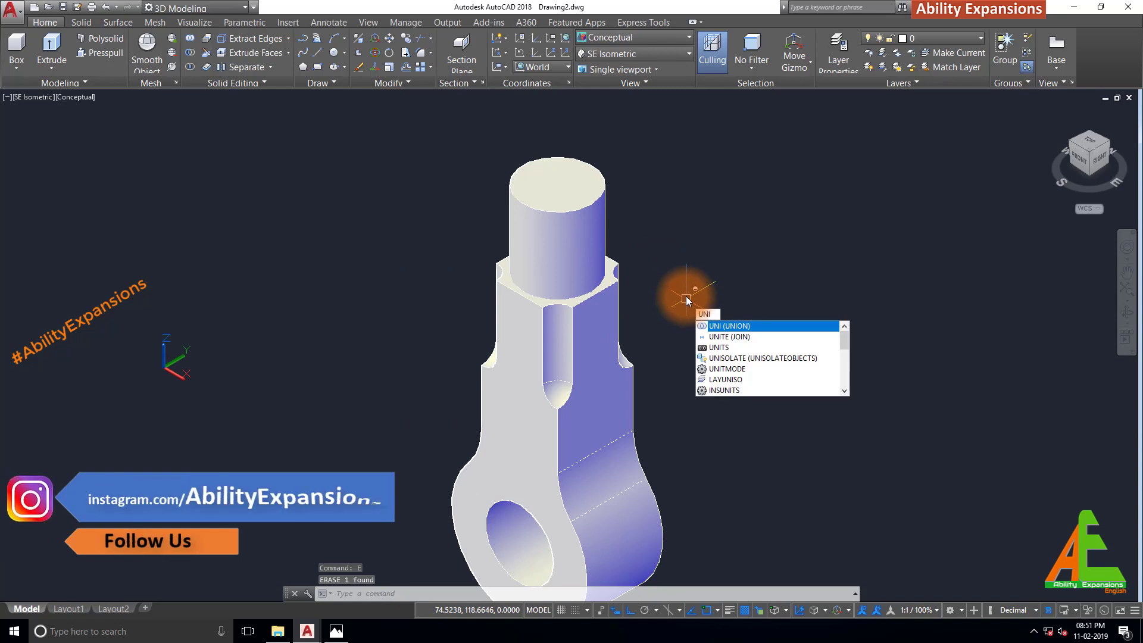
key("Return")
left_click(676, 298)
left_click(549, 238)
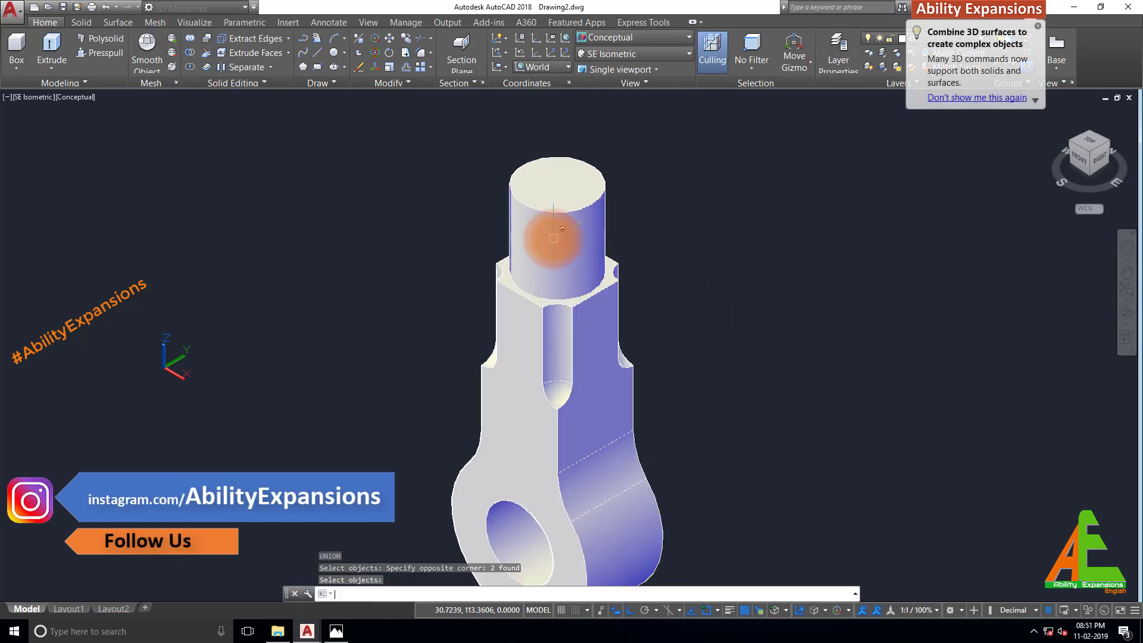
key("Escape")
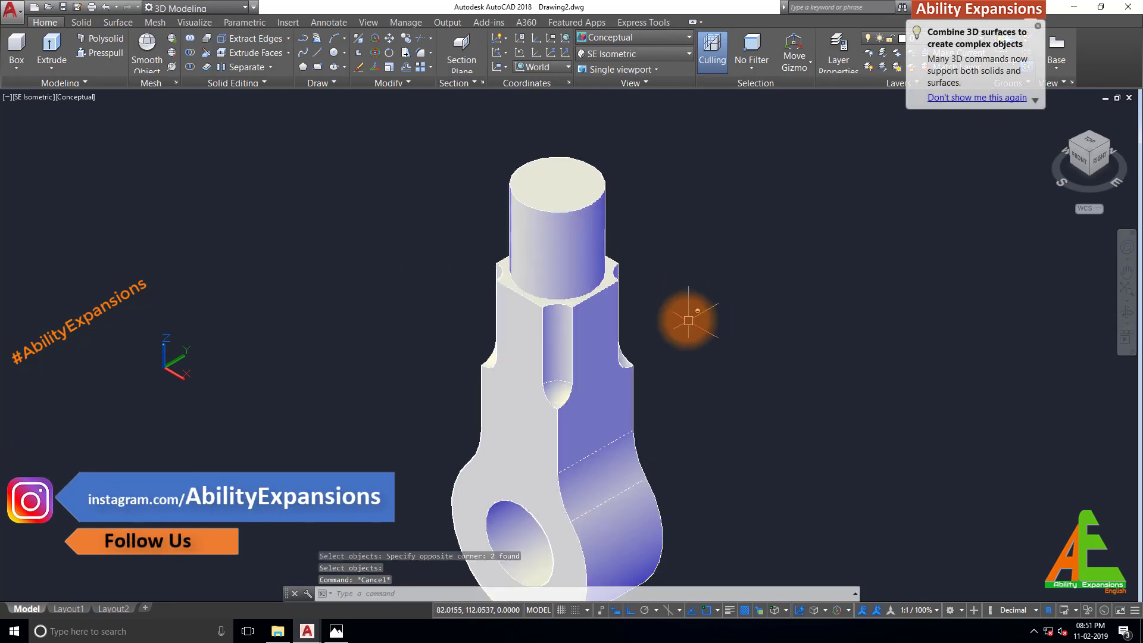
Fillet the circular edge where the cylindrical stud meets the shank's top face with a 1.5 mm radius
type("F")
key("Return")
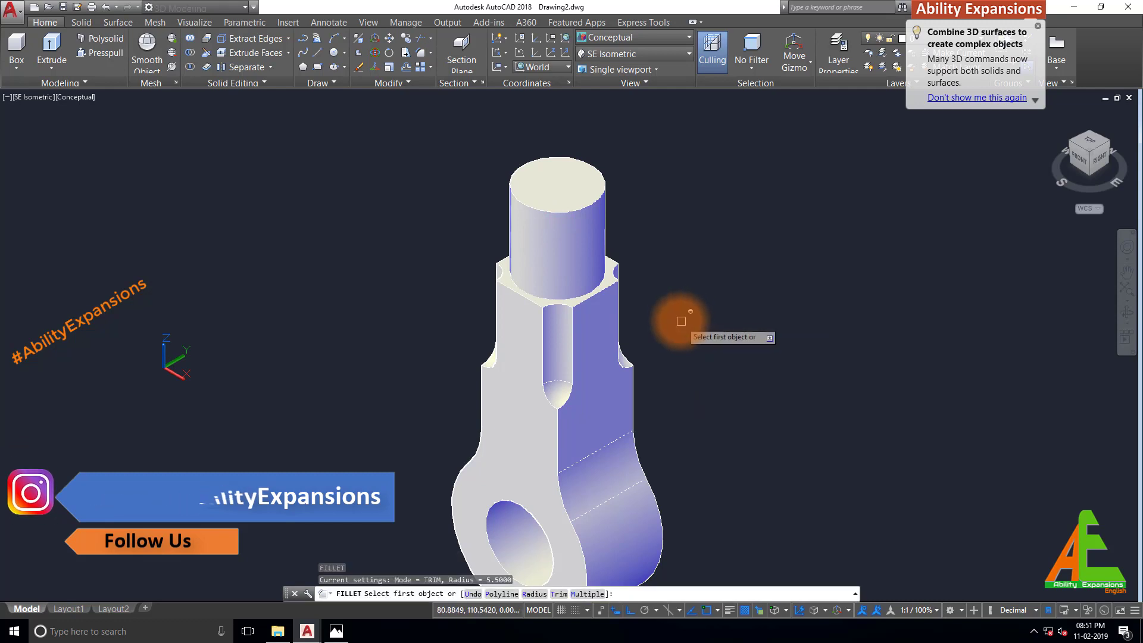
type("r")
key("Return")
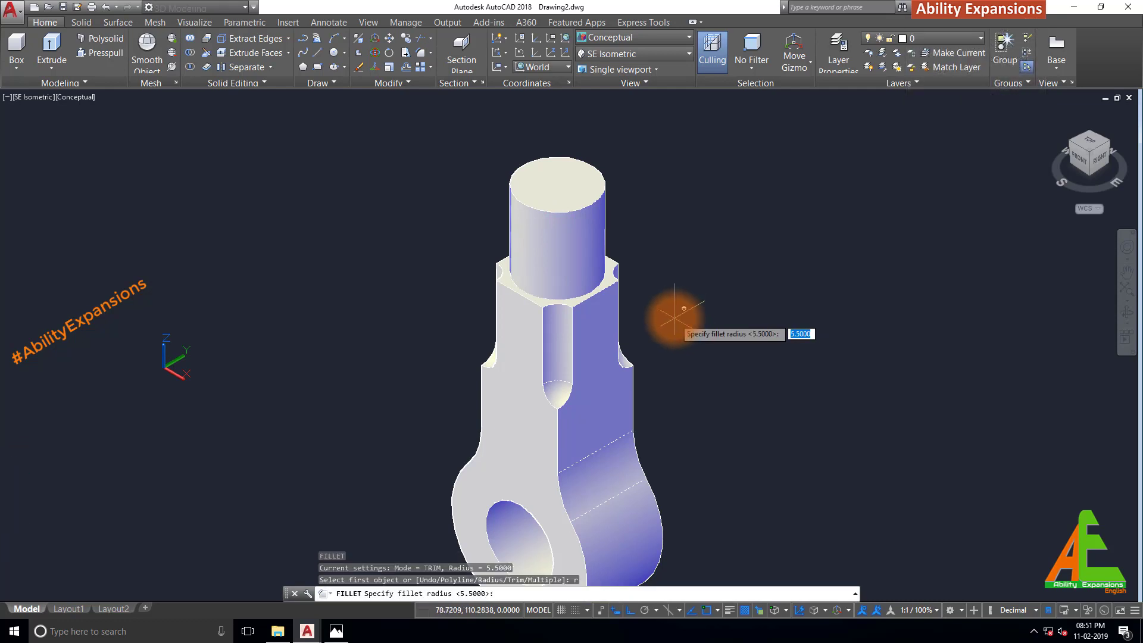
type("1.5")
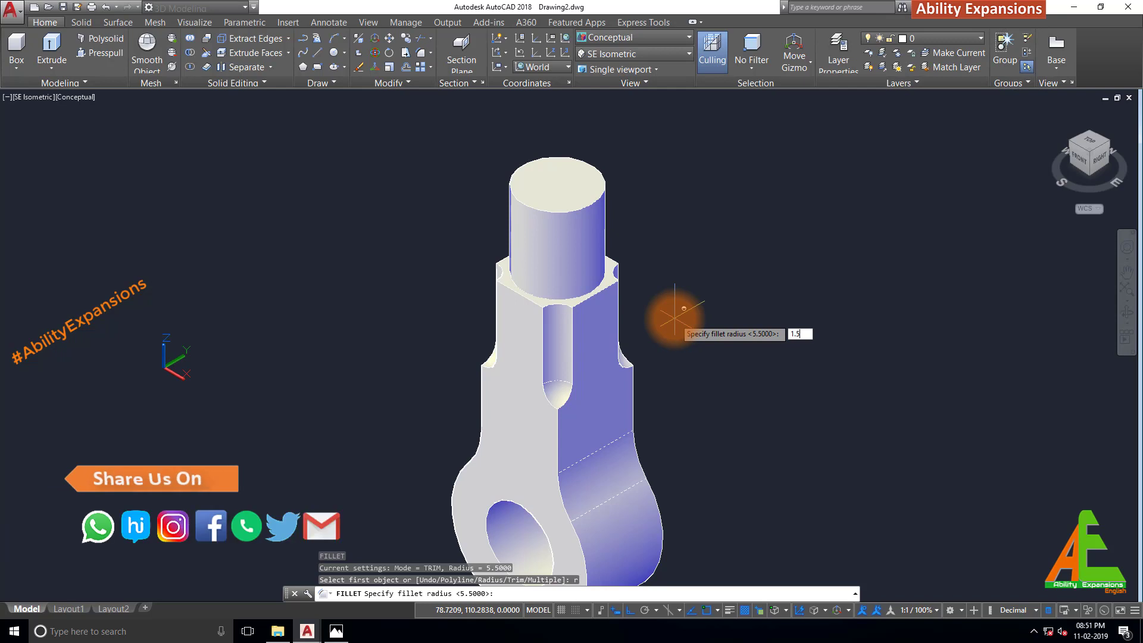
key("Return")
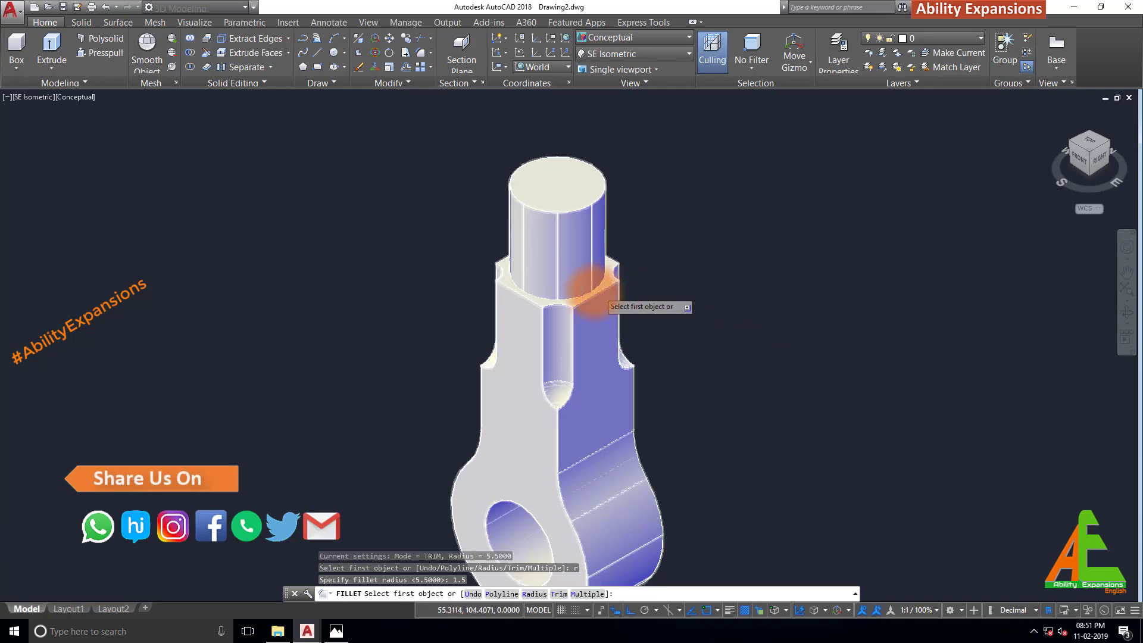
scroll(576, 299, "up", 5)
left_click(567, 298)
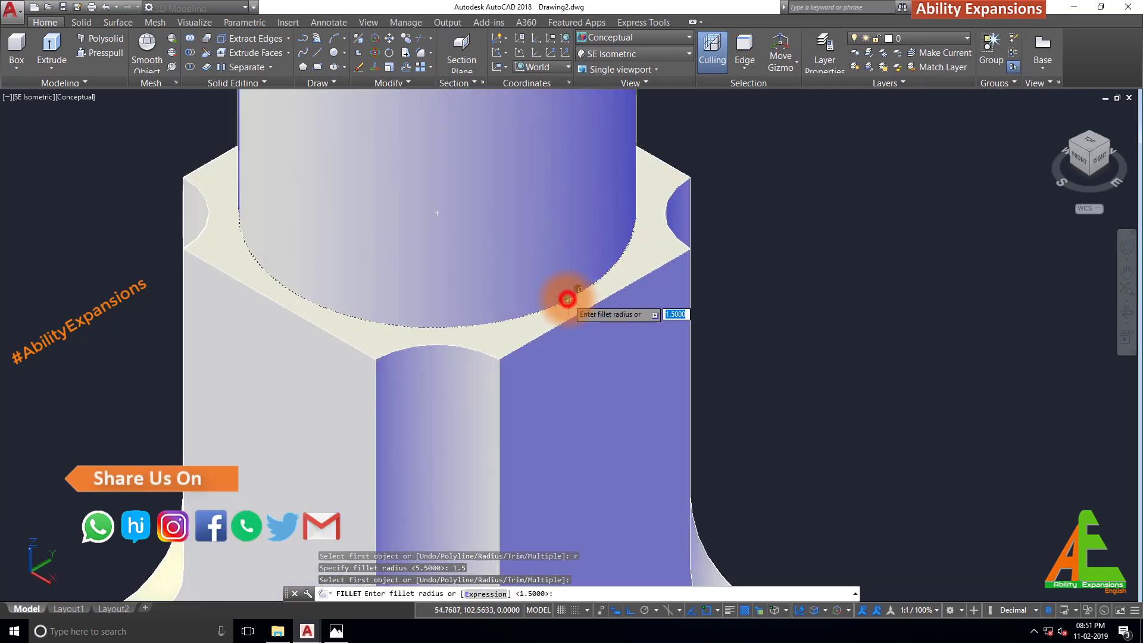
scroll(567, 299, "down", 4)
key("Return")
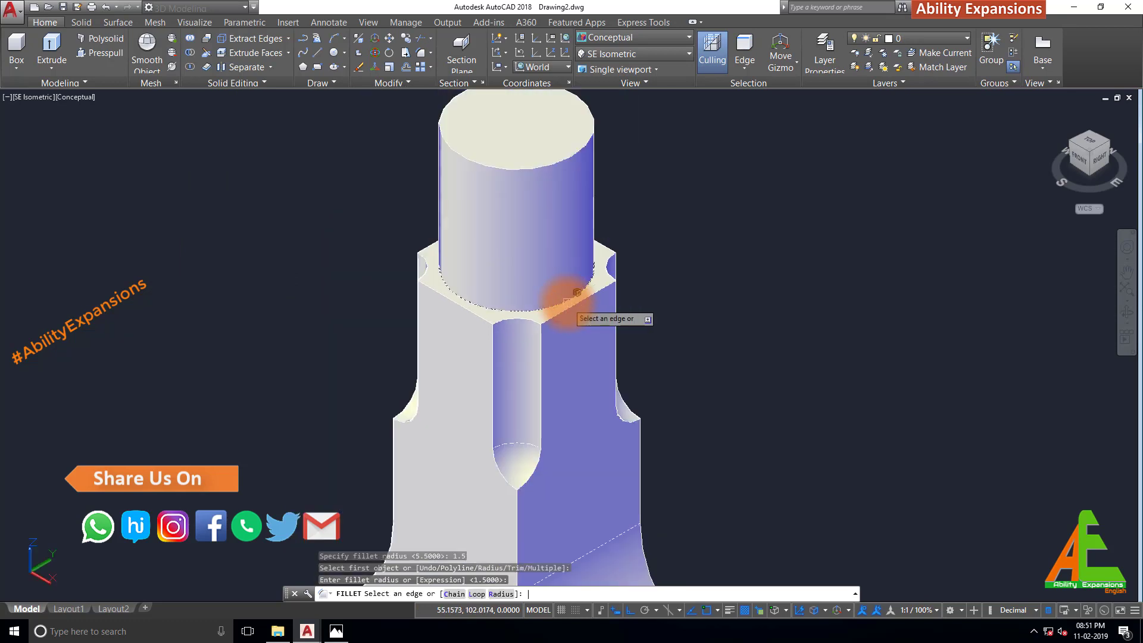
key("Return")
scroll(557, 293, "down", 5)
scroll(456, 286, "up", 2)
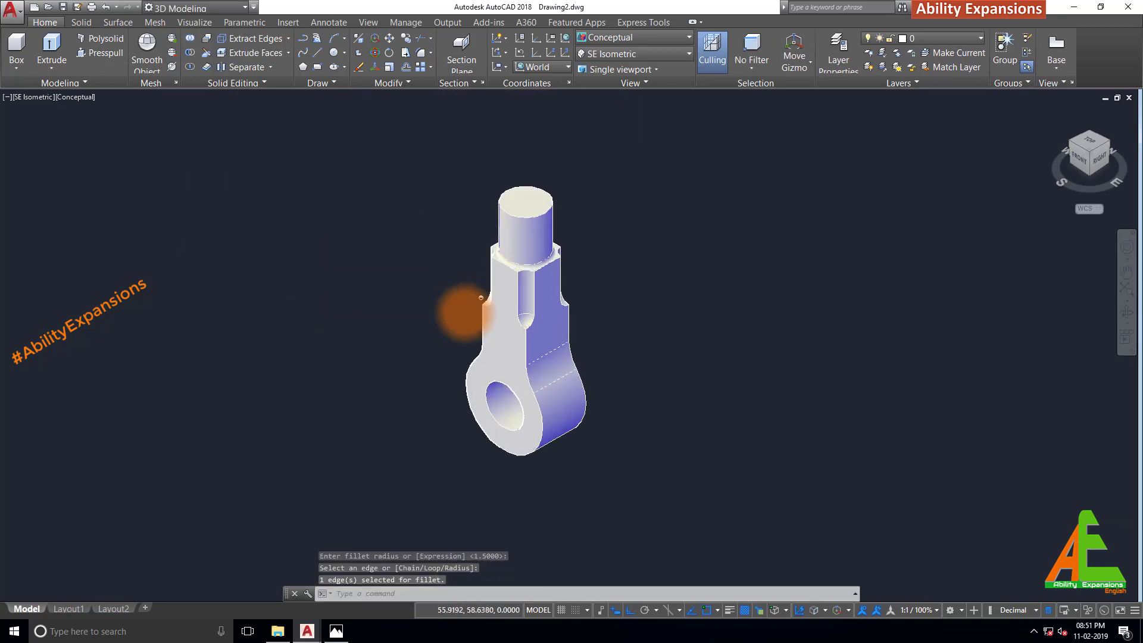